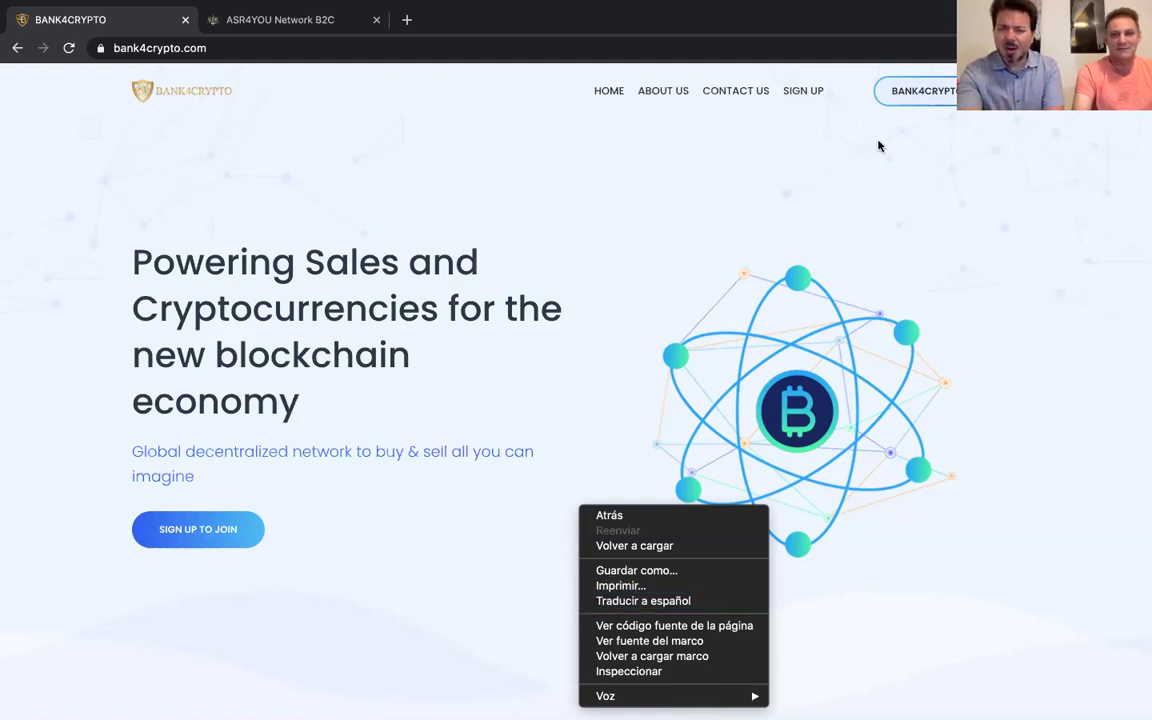
Close the context menu and go to the BANK4CRYPTO wallet Login page
left_click(921, 91)
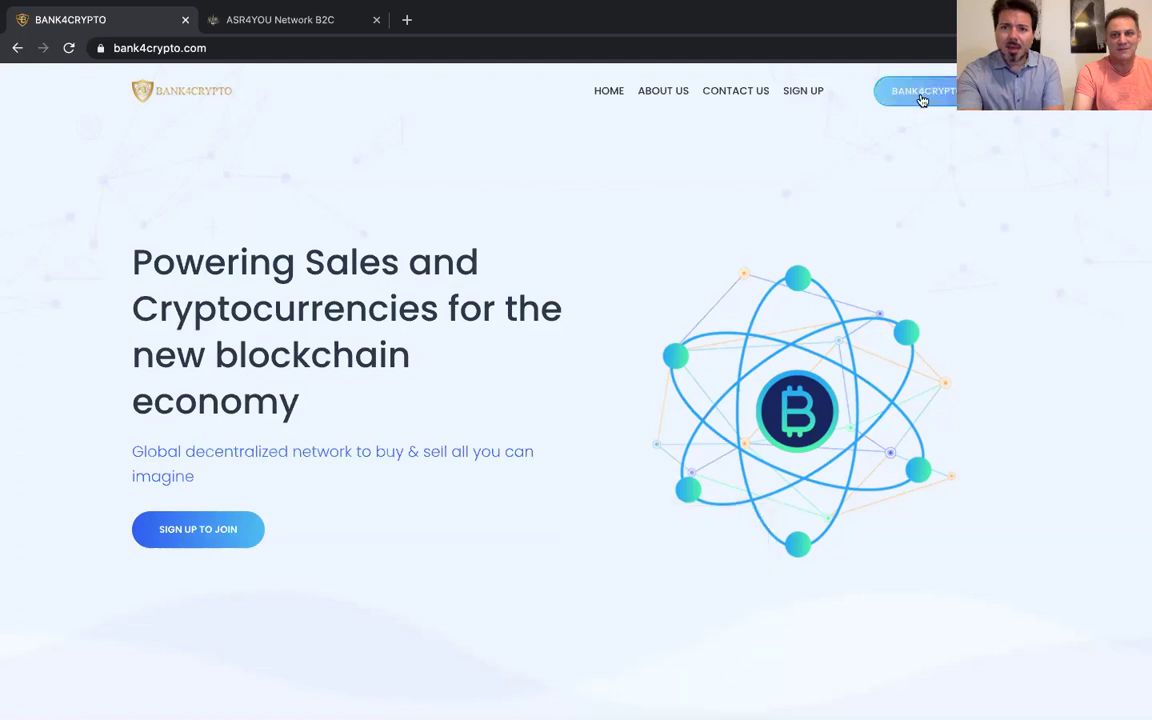
left_click(922, 92)
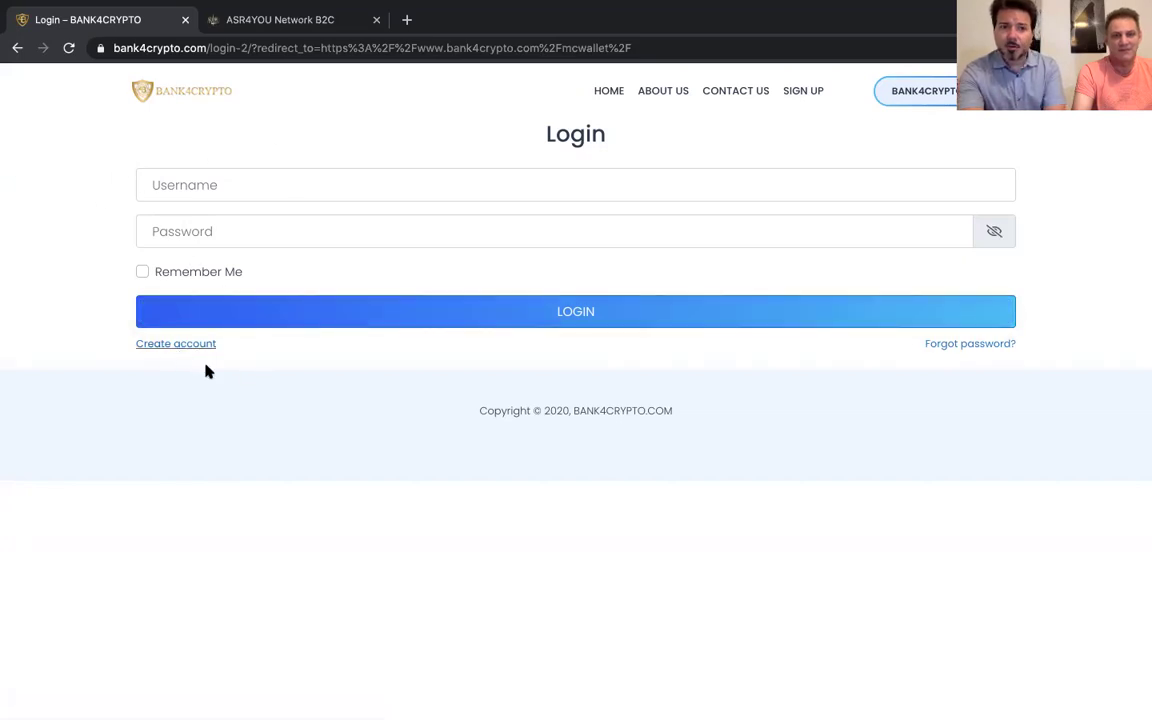
Open Create account and enter the first name, last name, username 'CEO' and an e-mail address
left_click(157, 342)
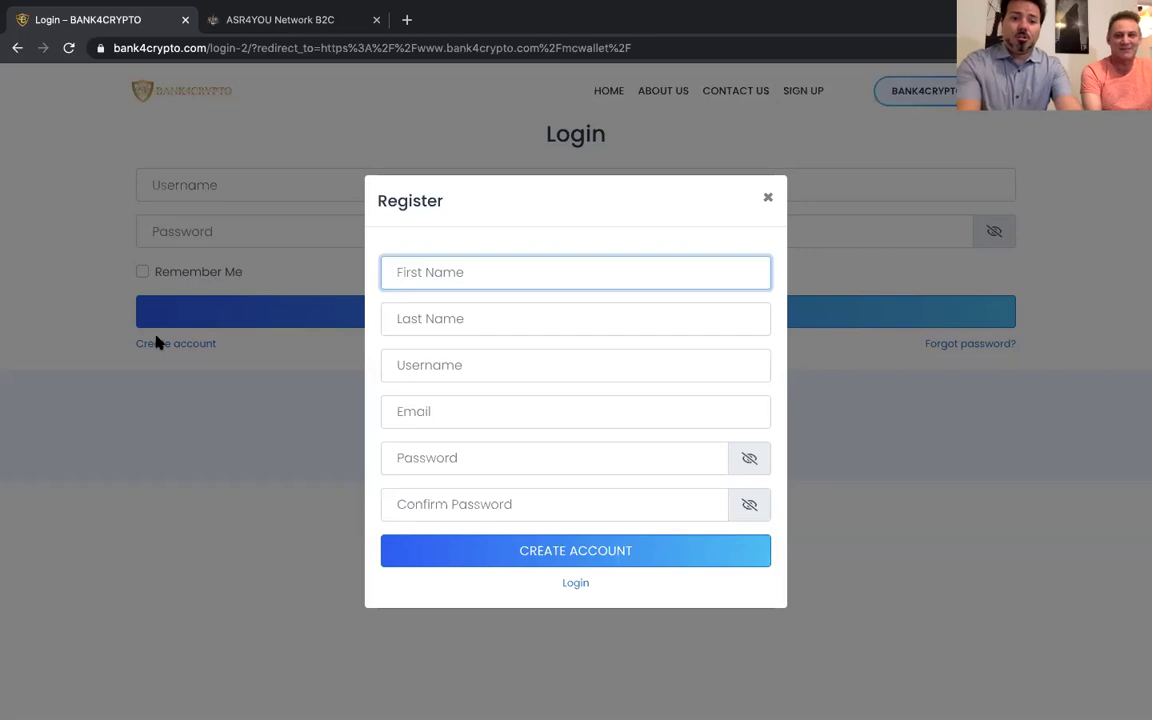
type("Alvaro")
key("Tab")
type("Alvaro")
key("Tab")
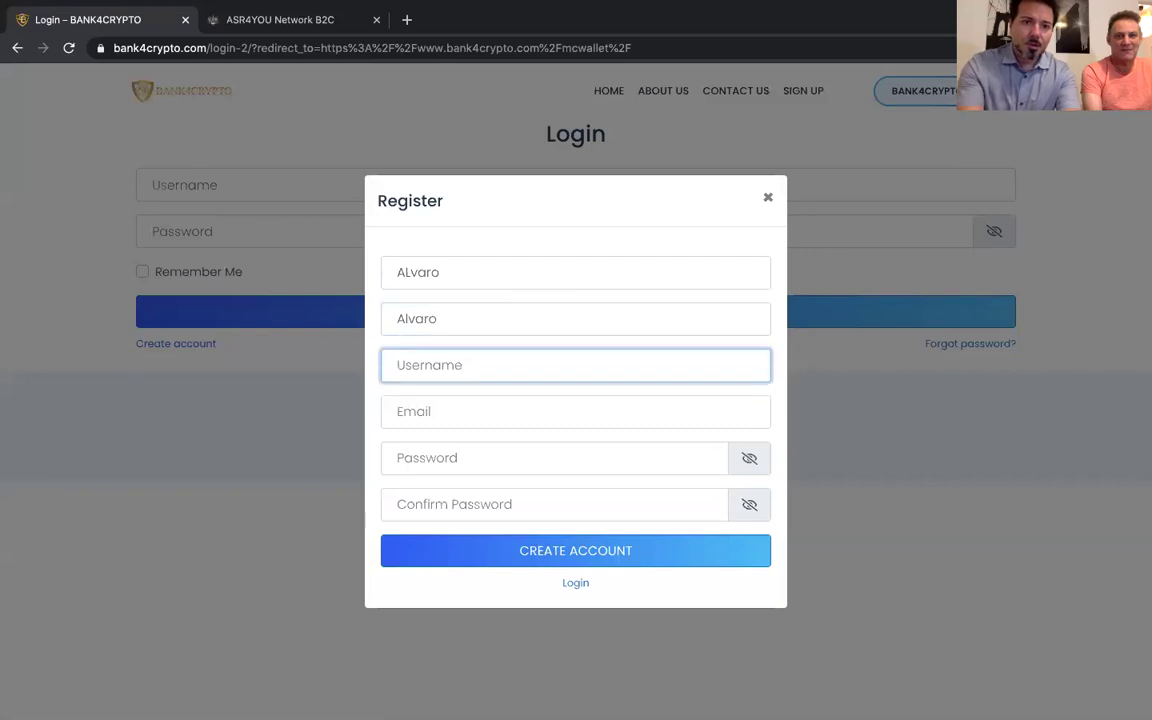
type("CEO")
key("Tab")
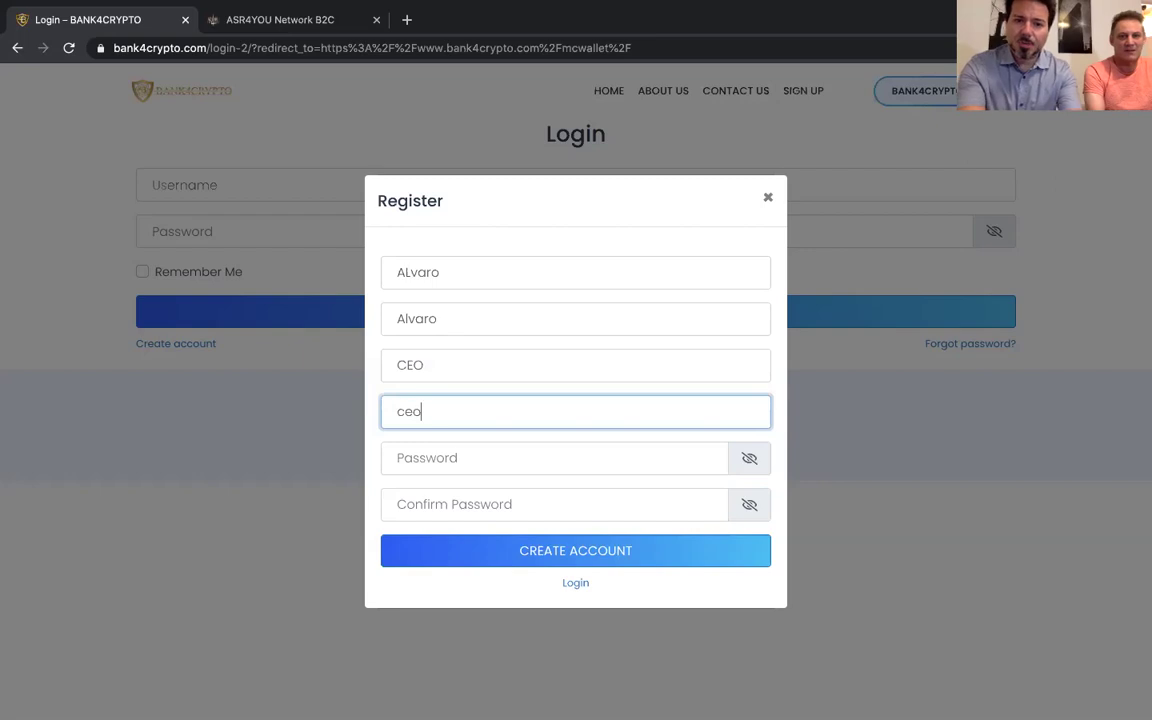
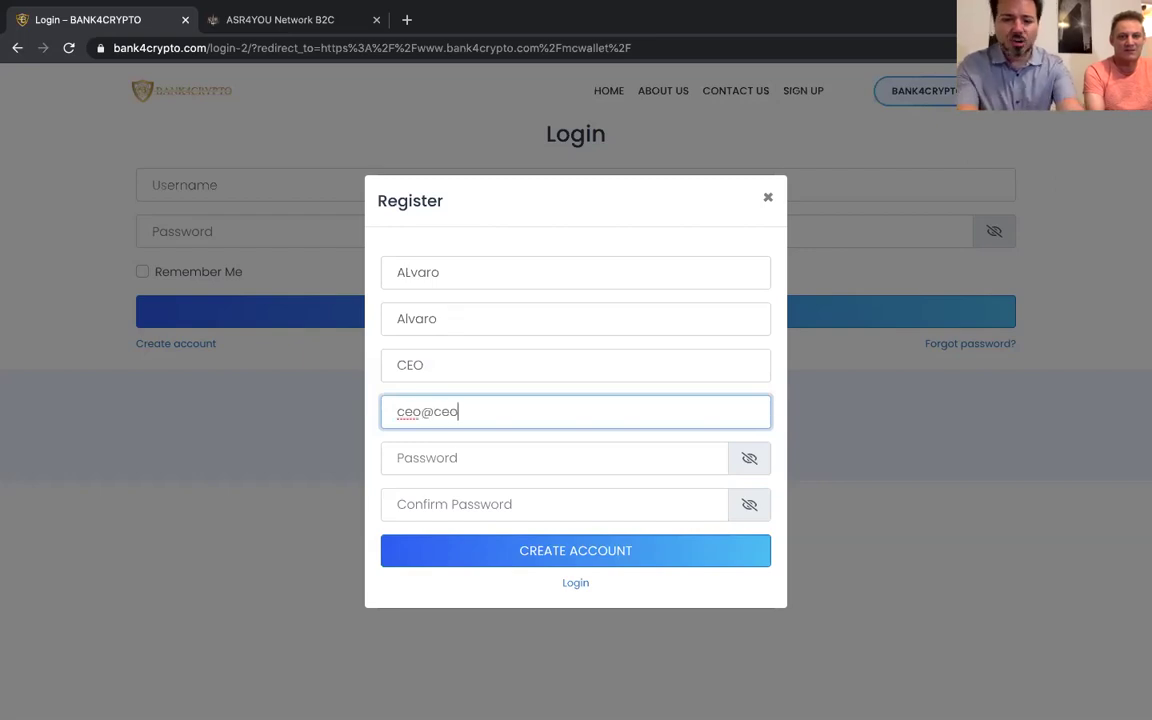
Paste the password into Password and Confirm Password, then submit with CREATE ACCOUNT
triple_click(501, 411)
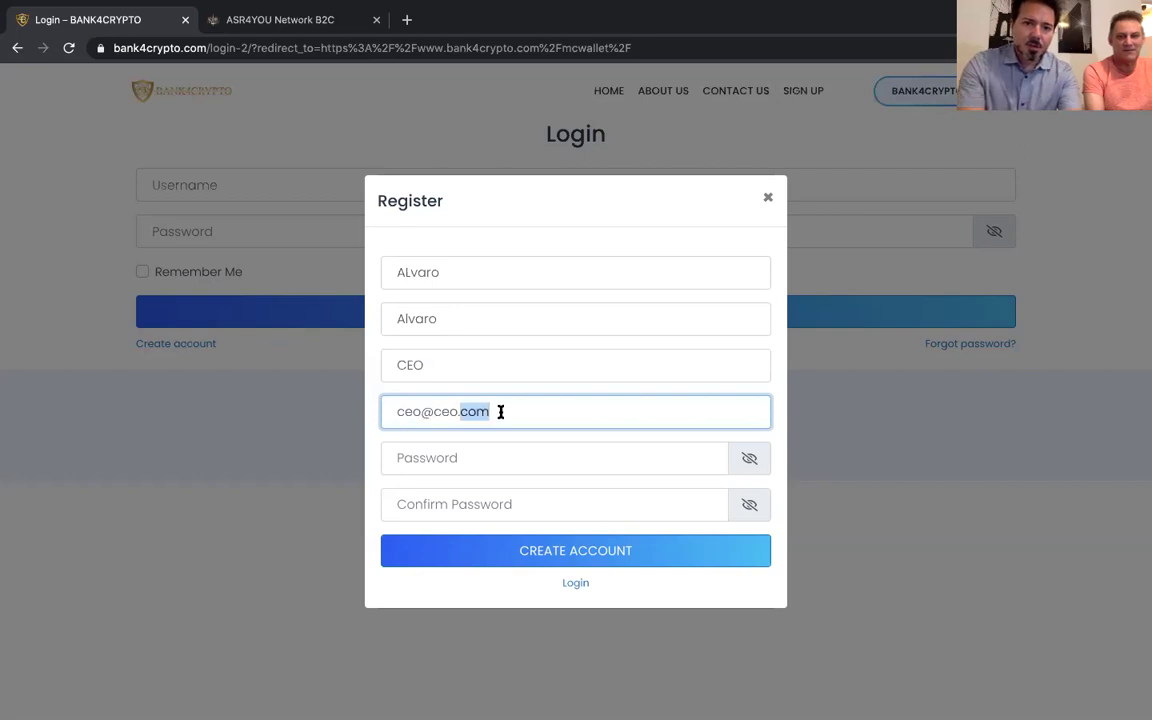
left_click(450, 463)
key("ctrl+v")
left_click(446, 502)
key("ctrl+v")
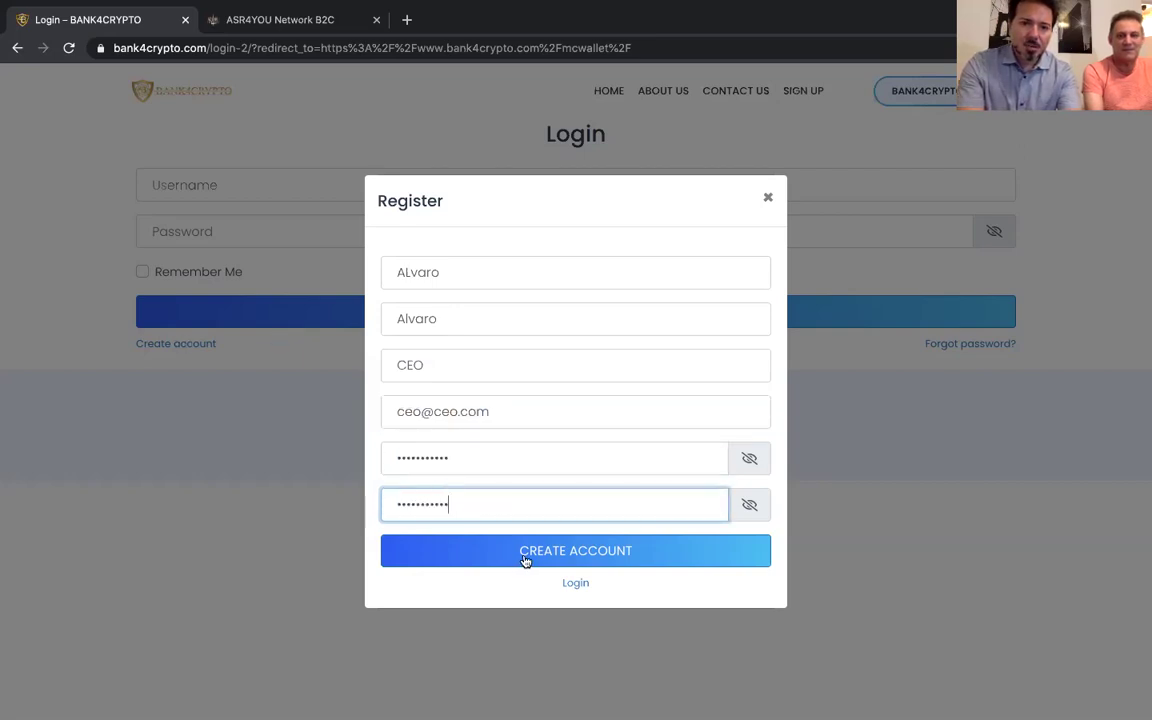
left_click(524, 560)
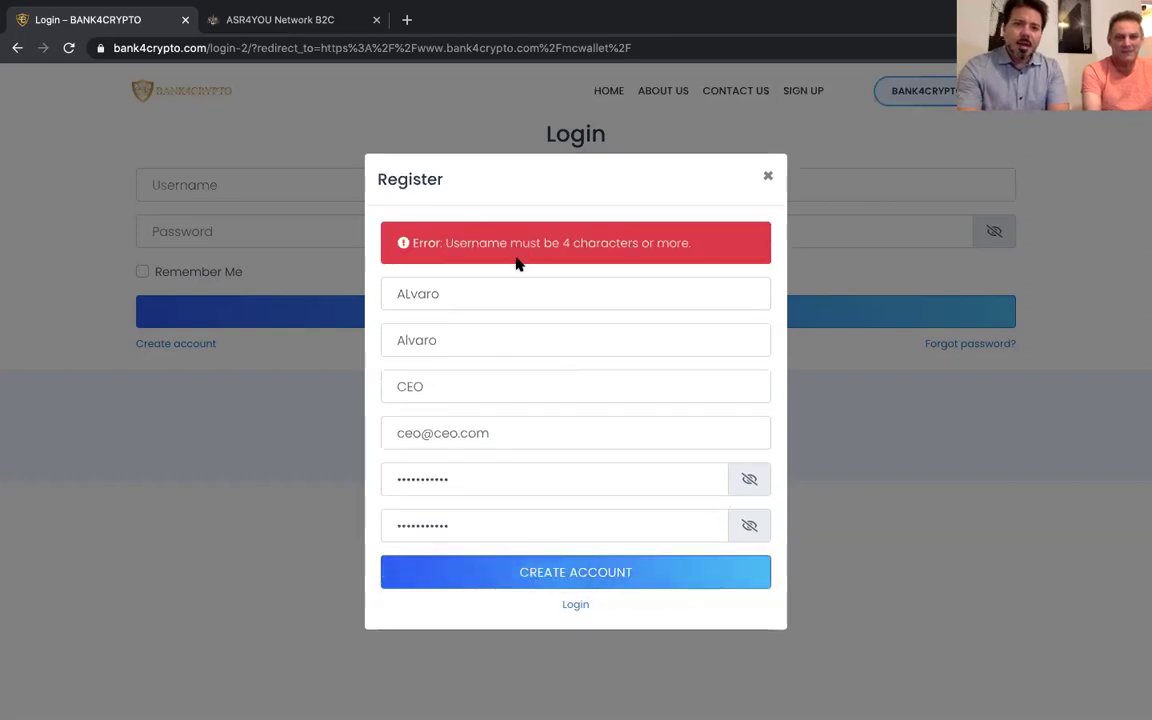
Lengthen the username to 'CEOS', resubmit, and follow 'Please login here' back to Login
left_click(470, 394)
type("S")
left_click(598, 571)
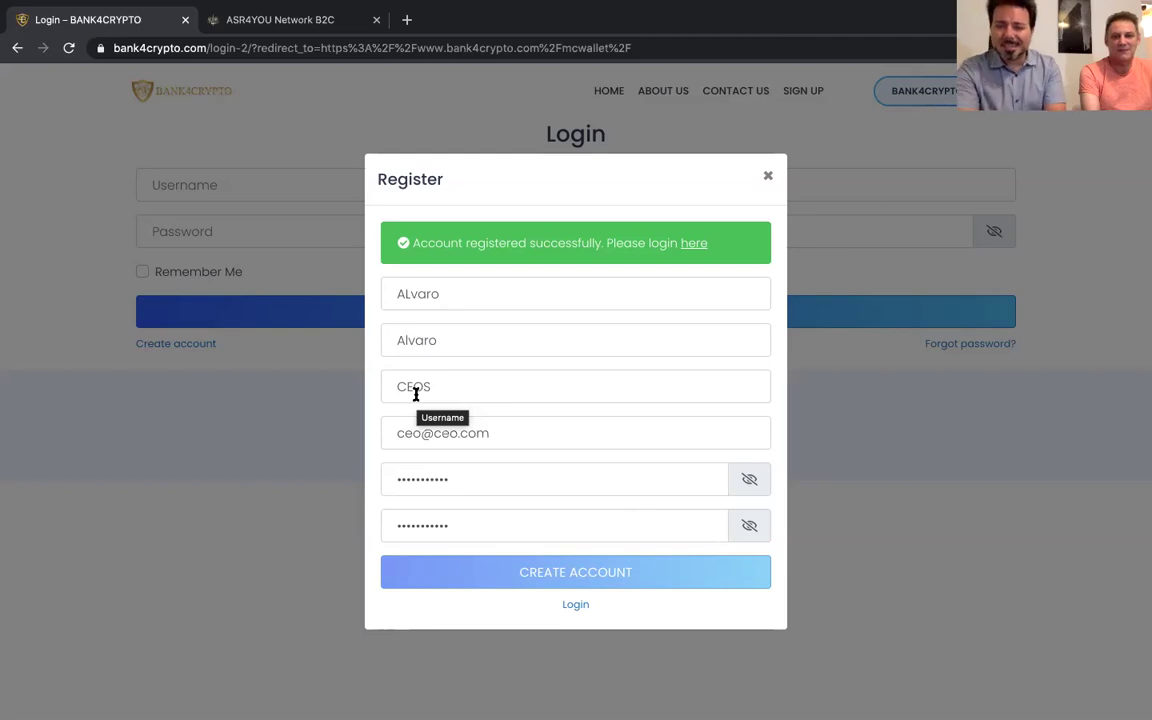
left_click_drag(608, 244, 707, 249)
left_click(695, 254)
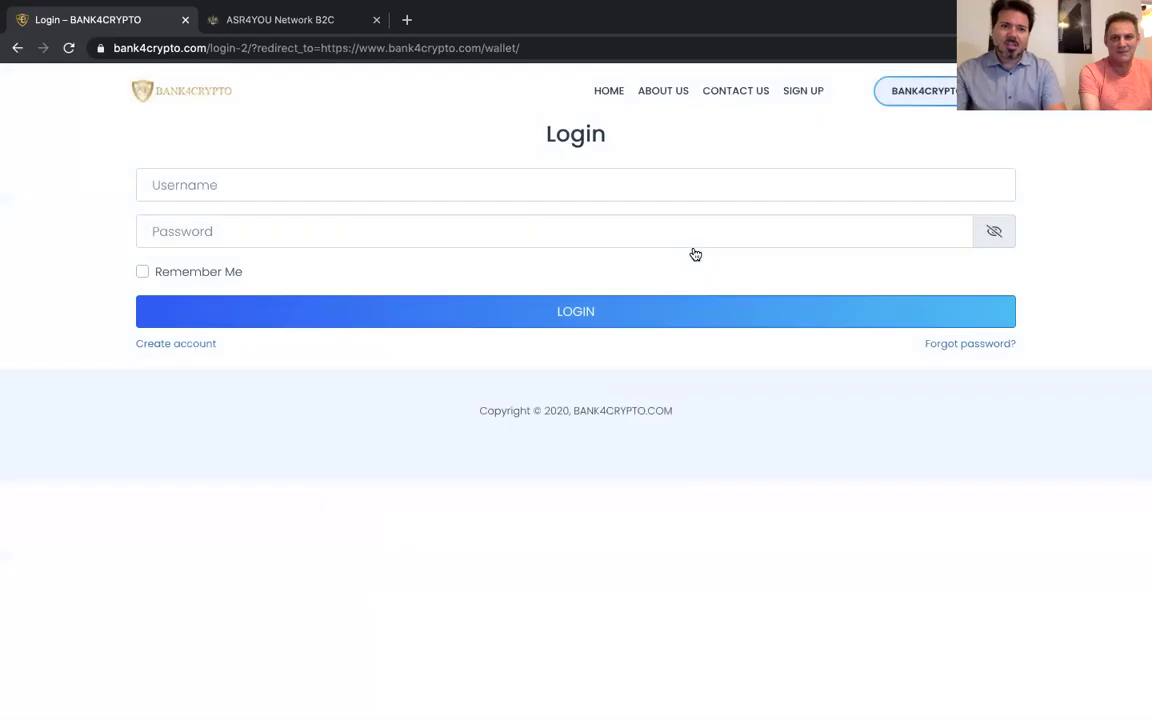
Log in as 'CEOS' with the account password and Remember Me ticked, after checking the revealed password
left_click(392, 174)
type("CEOS")
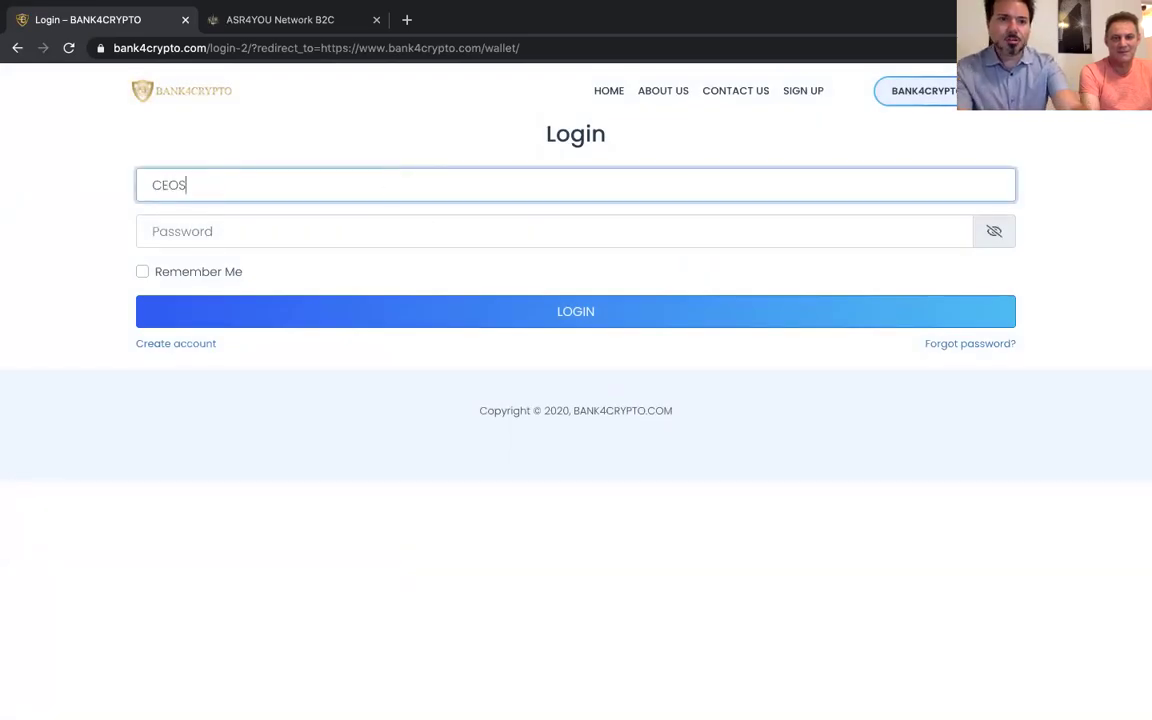
left_click(296, 244)
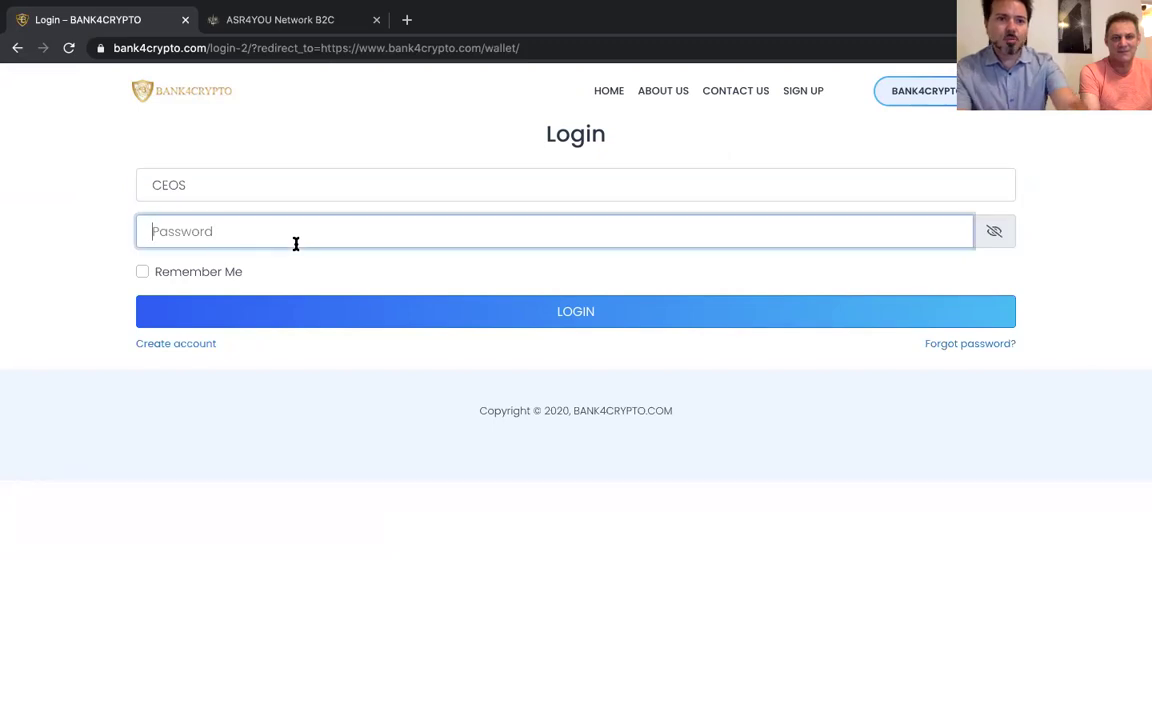
type("•••")
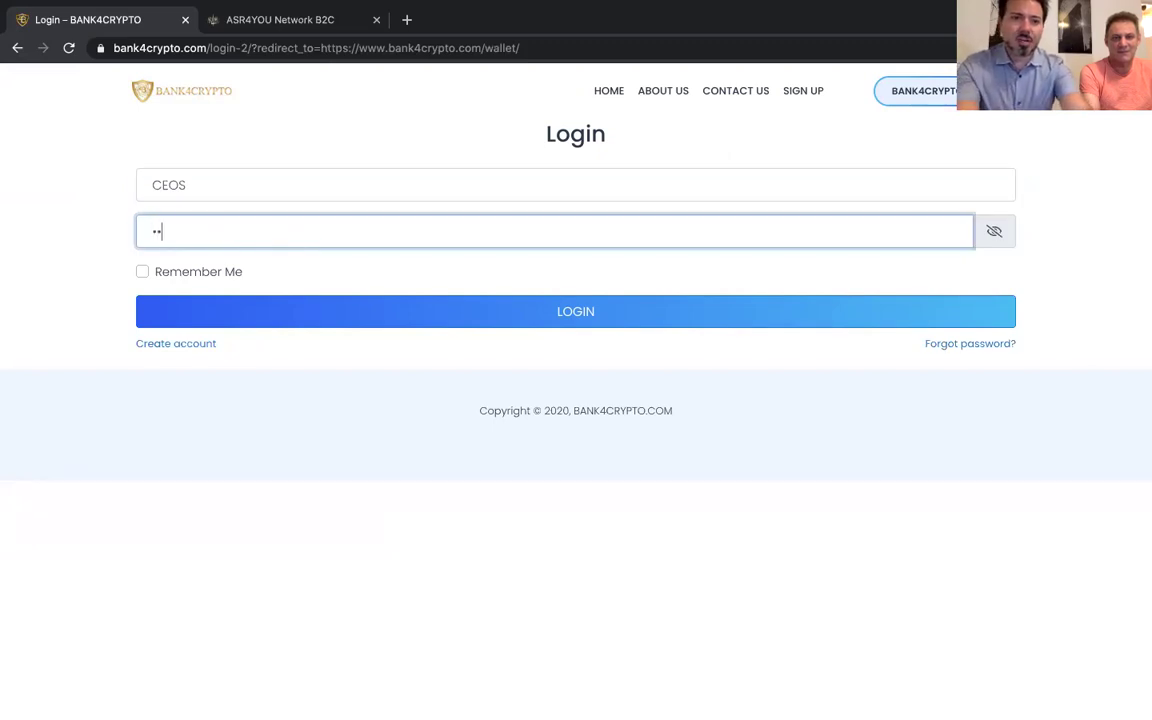
type("•••••")
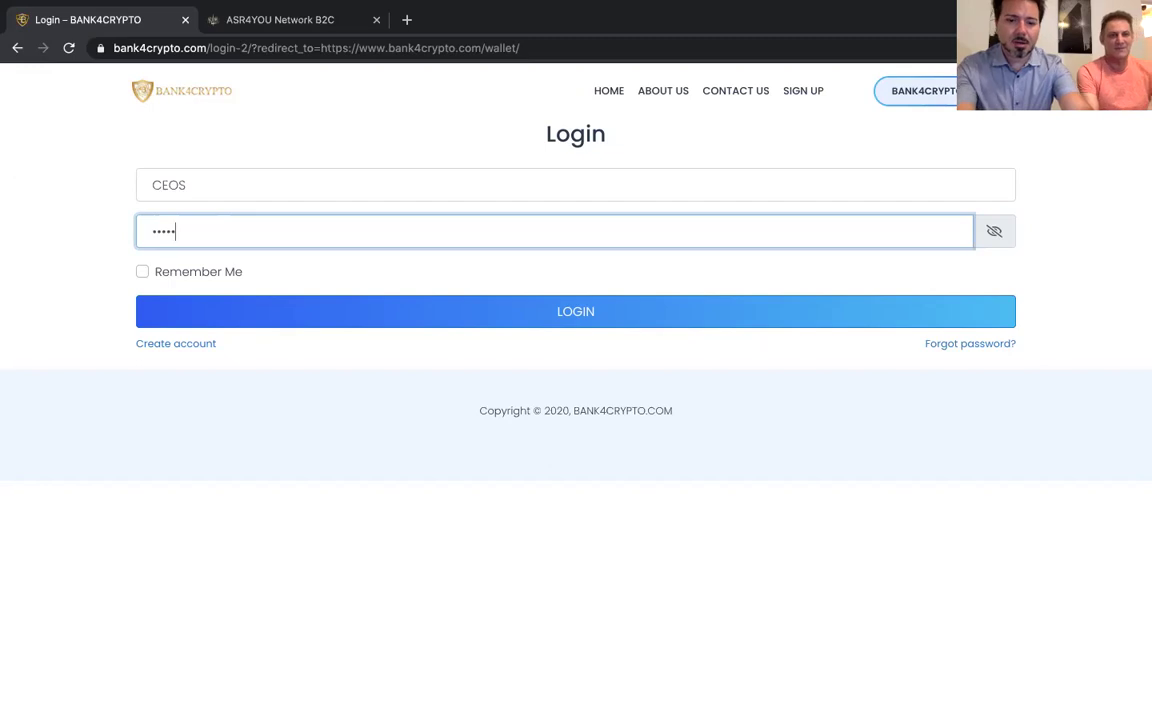
type("•••")
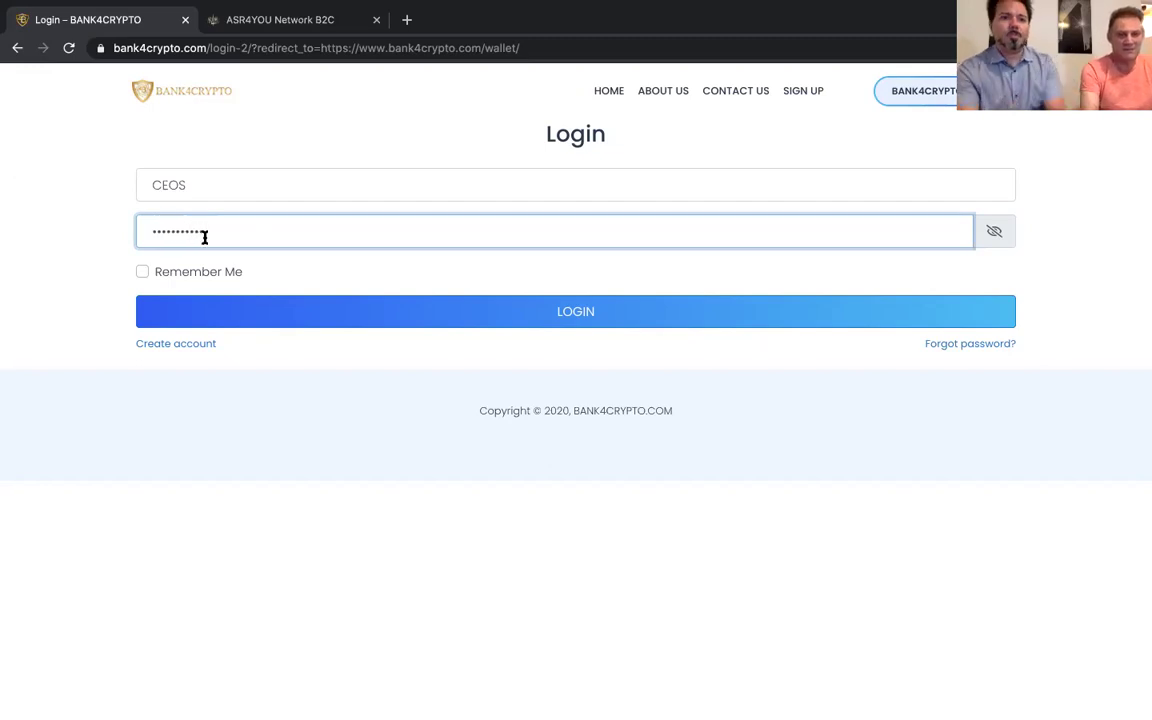
left_click(155, 274)
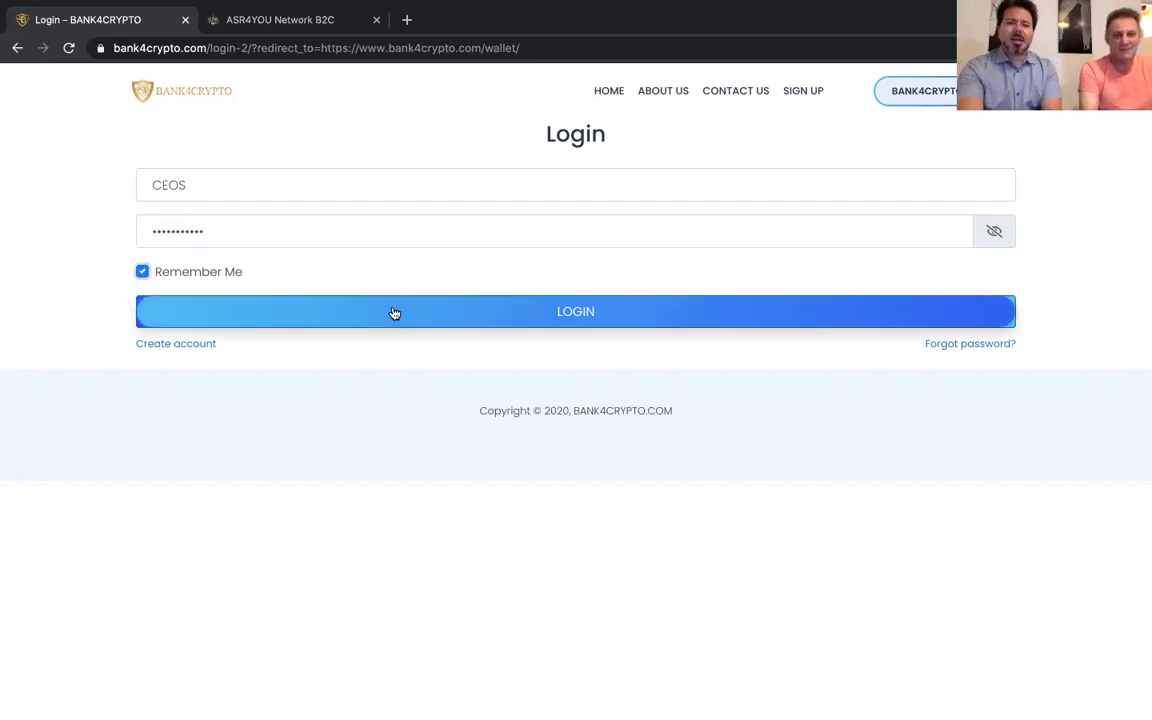
left_click(994, 231)
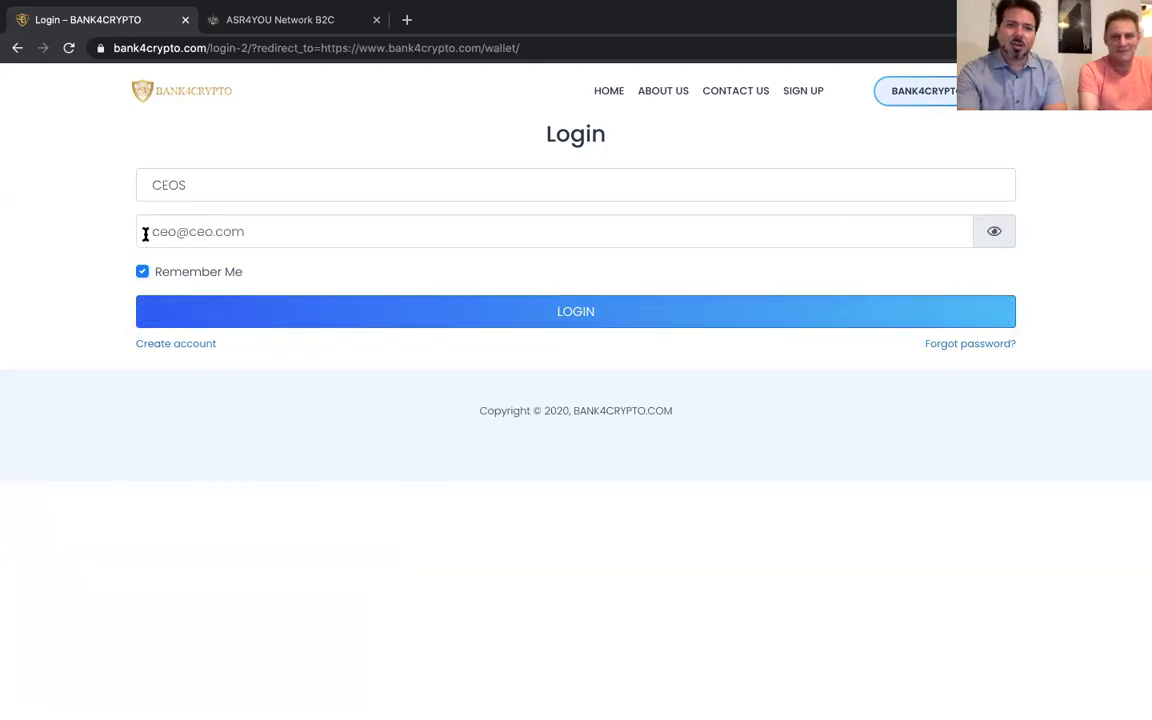
left_click_drag(144, 233, 299, 234)
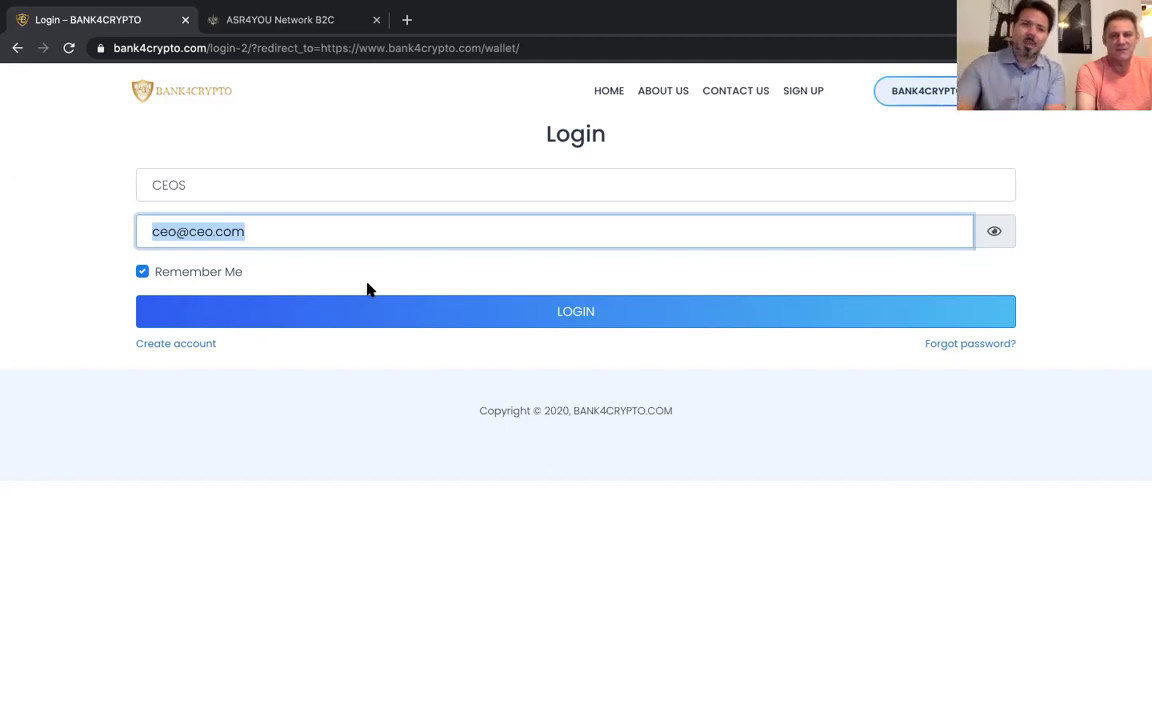
left_click(424, 316)
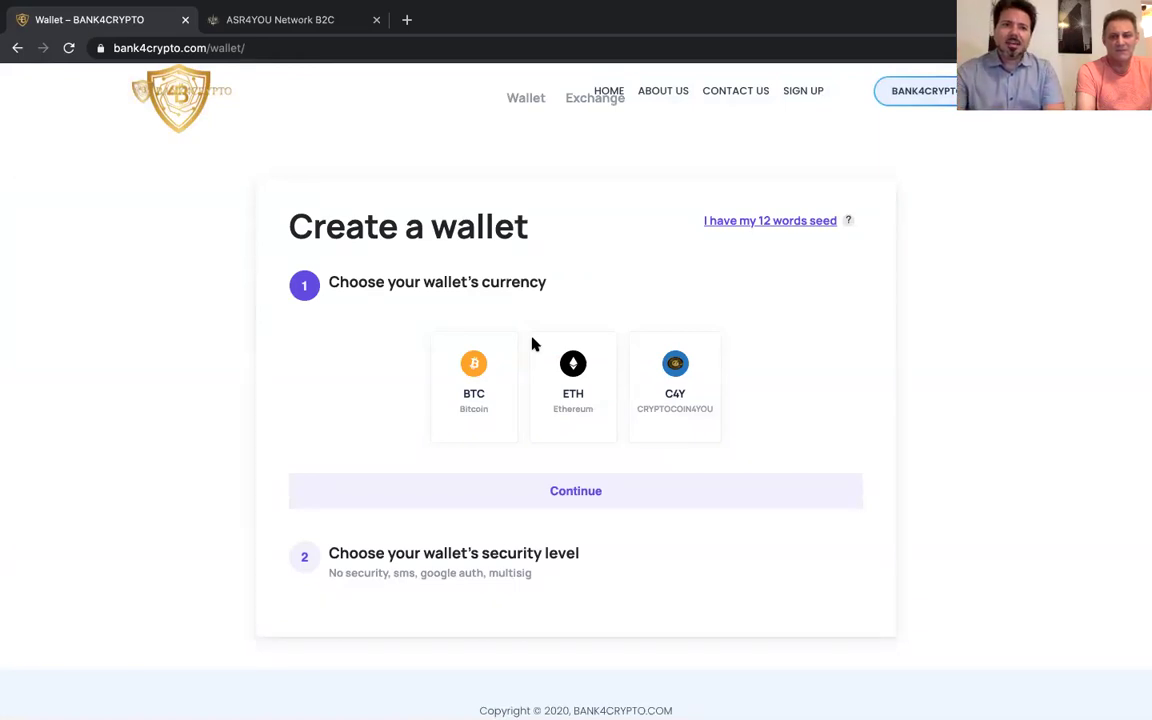
Pick C4Y as the wallet's currency and continue to create the wallet
scroll(882, 378, "down", 1)
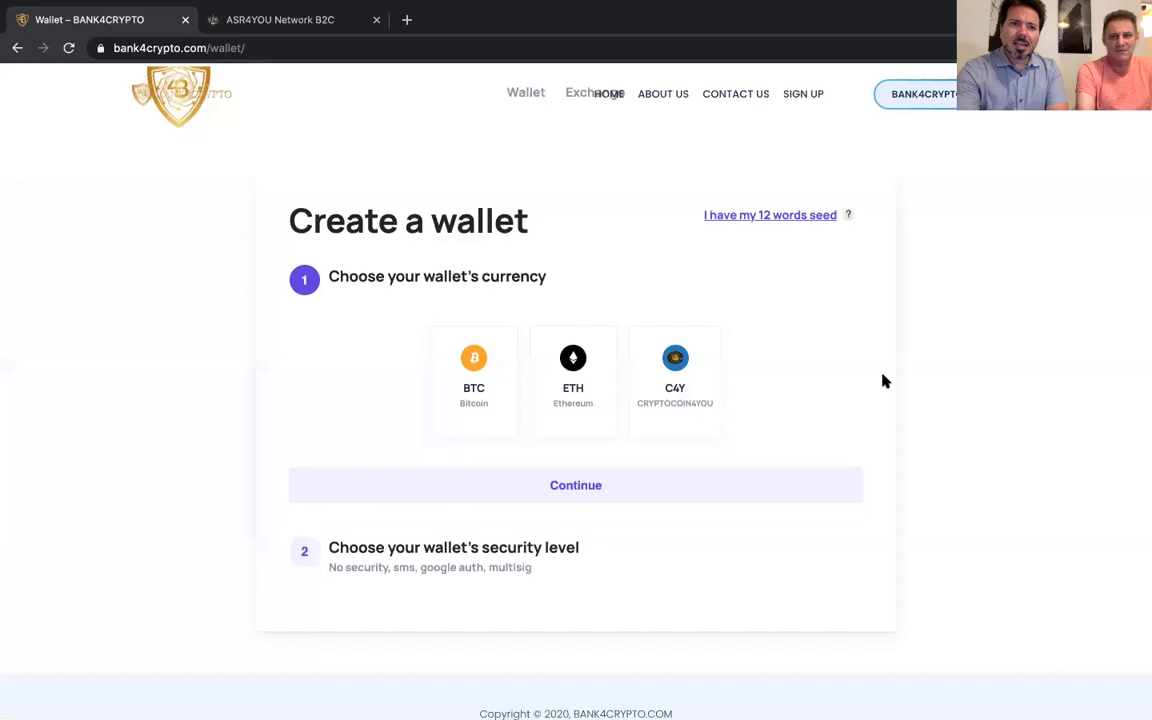
scroll(958, 423, "down", 2)
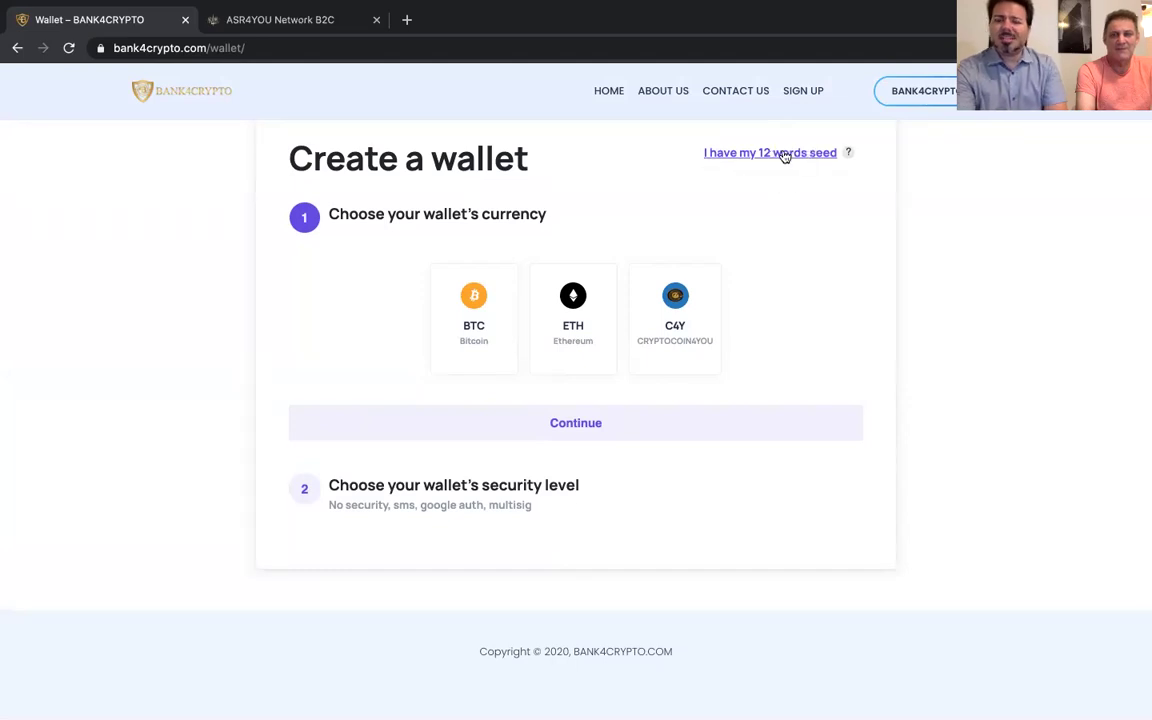
left_click(684, 322)
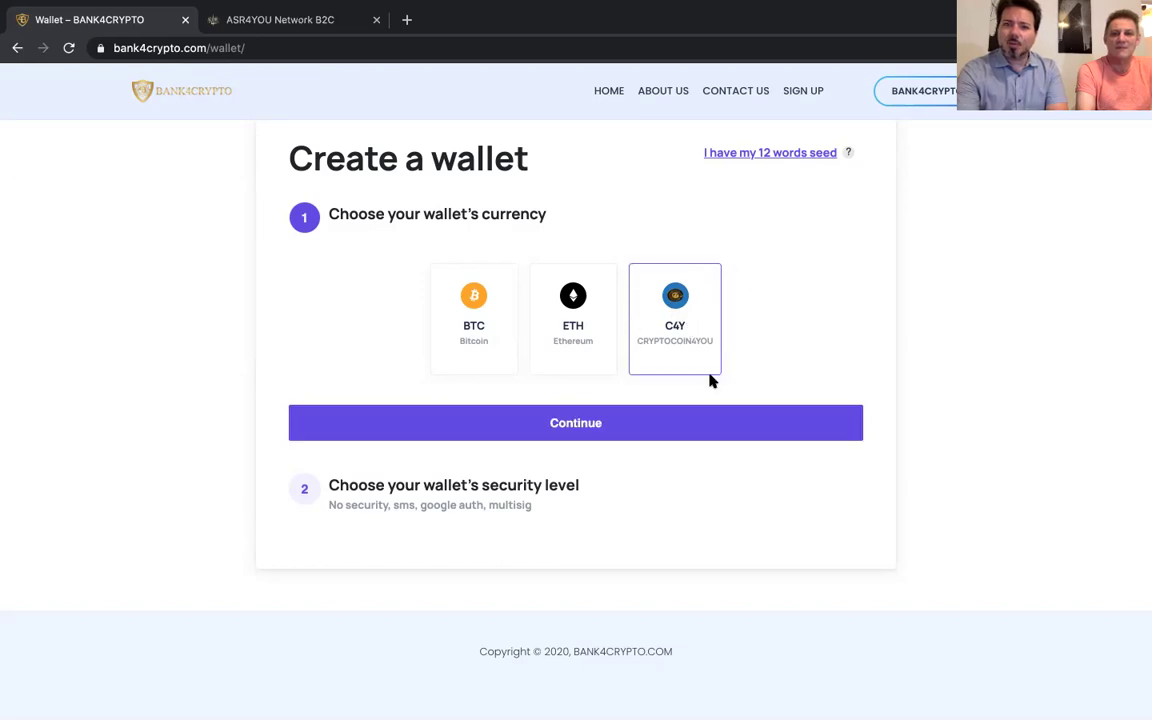
left_click(576, 423)
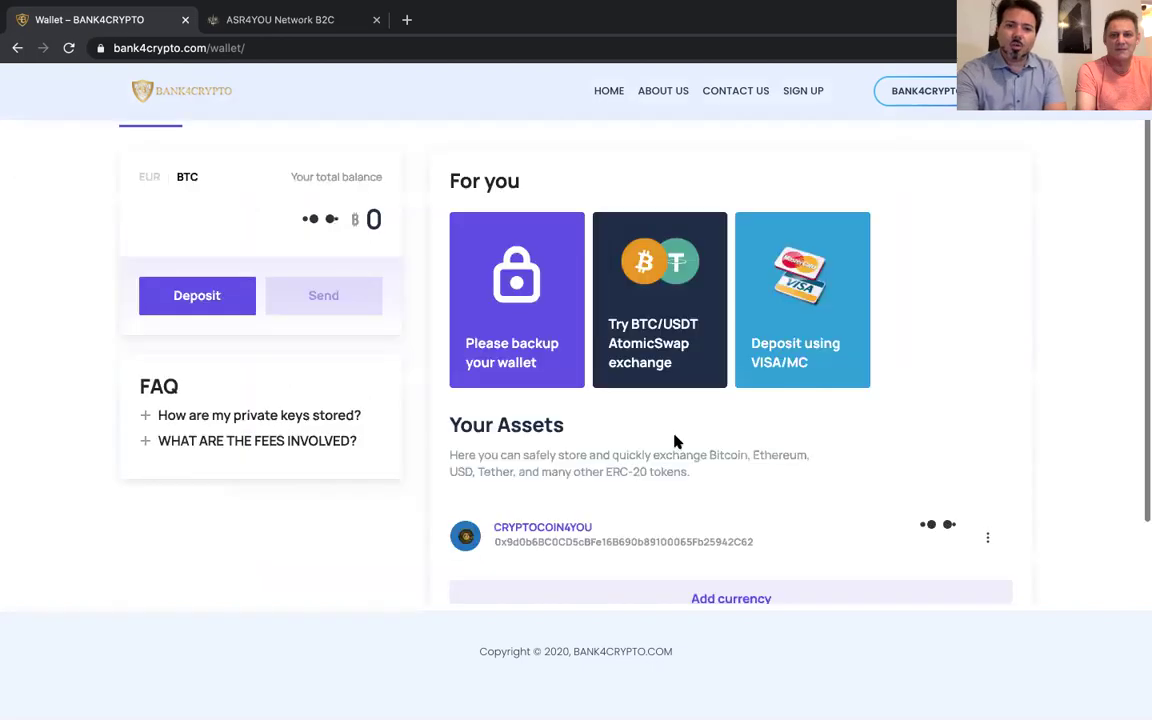
Copy the CRYPTOCOIN4YOU wallet address using the right-click Copiar option
scroll(740, 460, "down", 1)
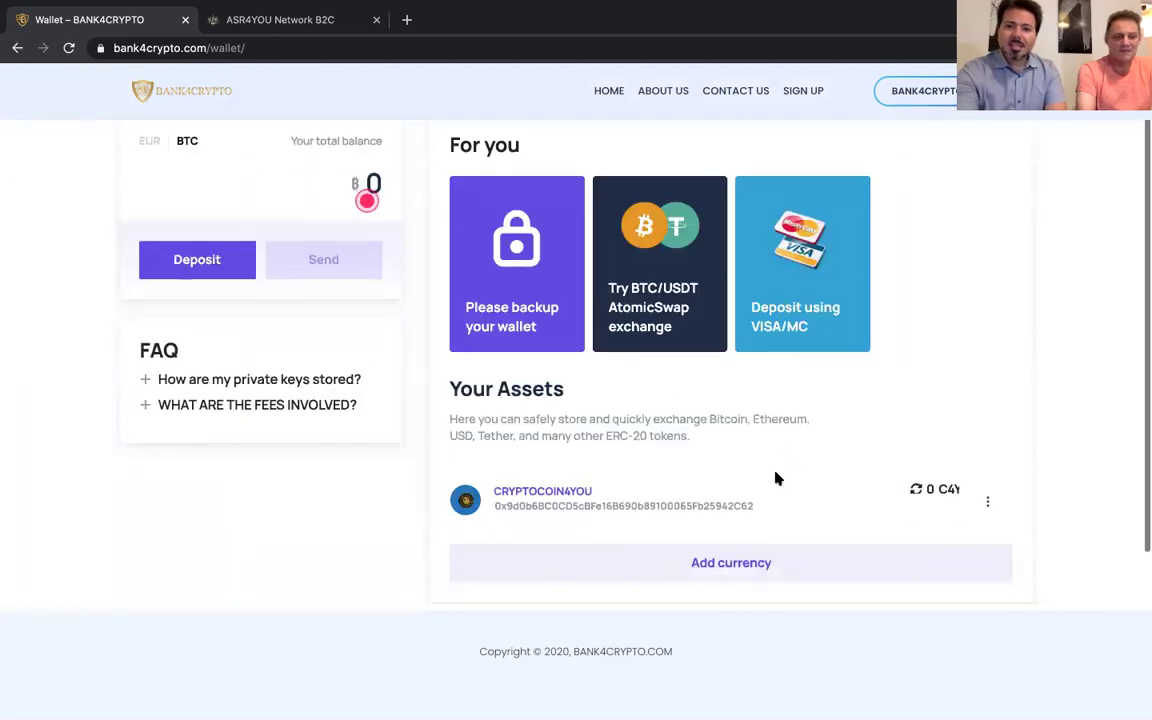
double_click(714, 507)
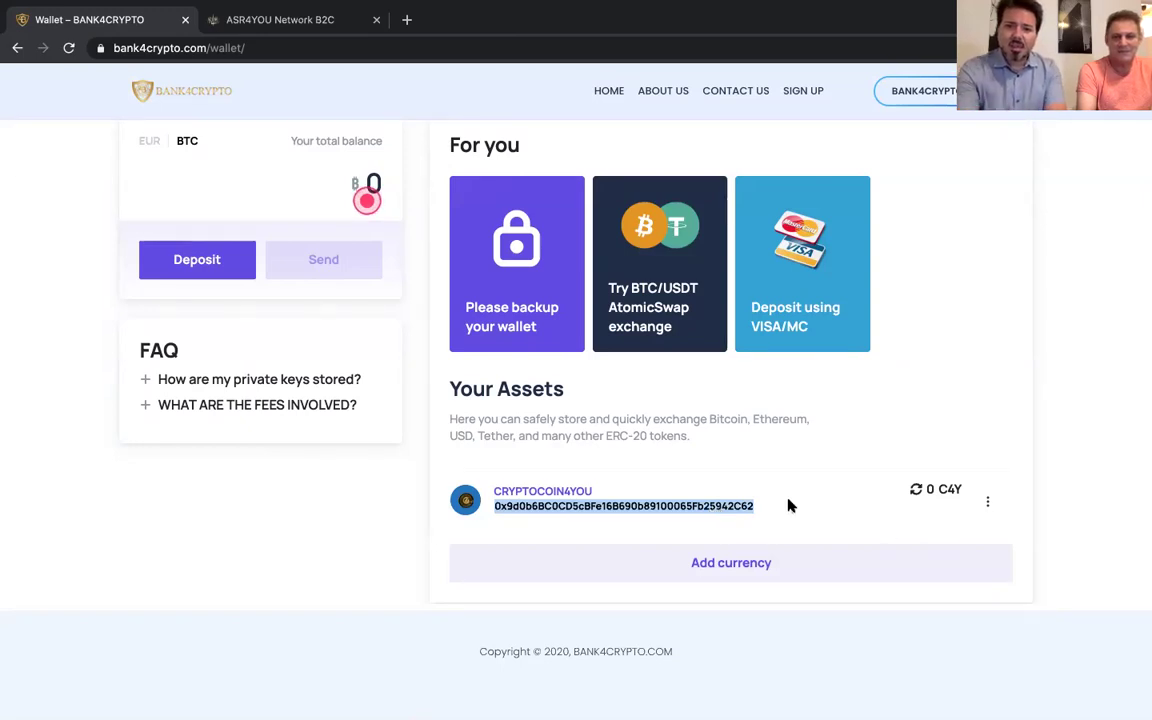
right_click(737, 509)
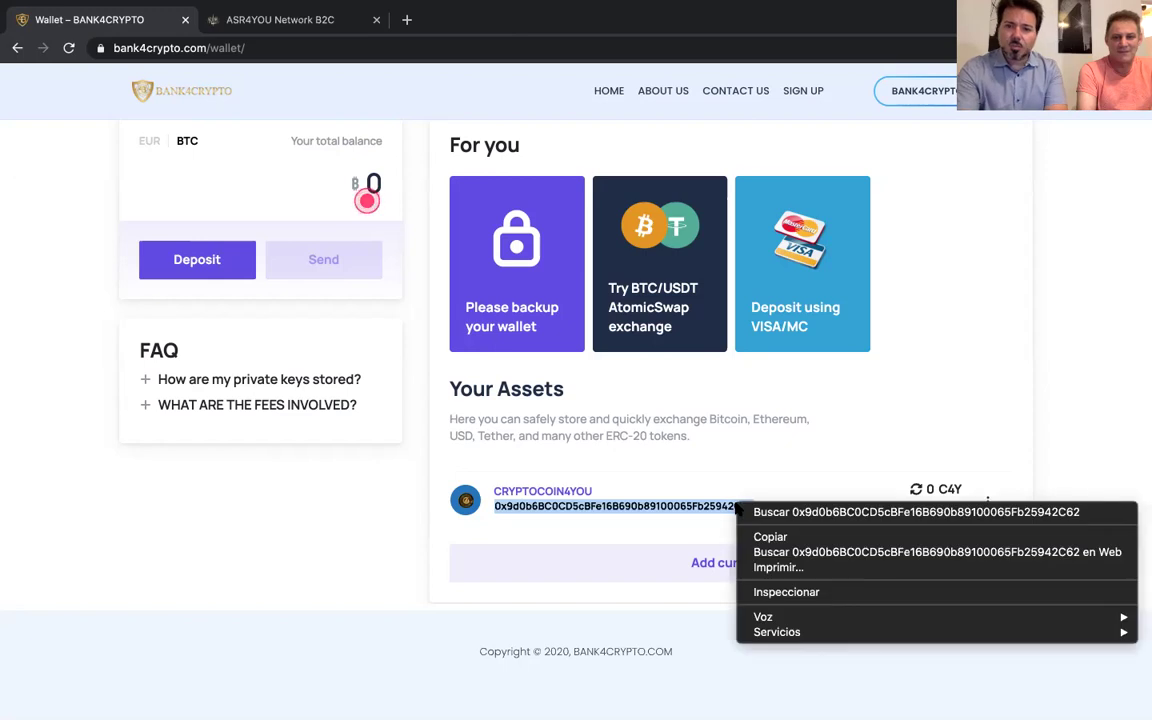
left_click(770, 539)
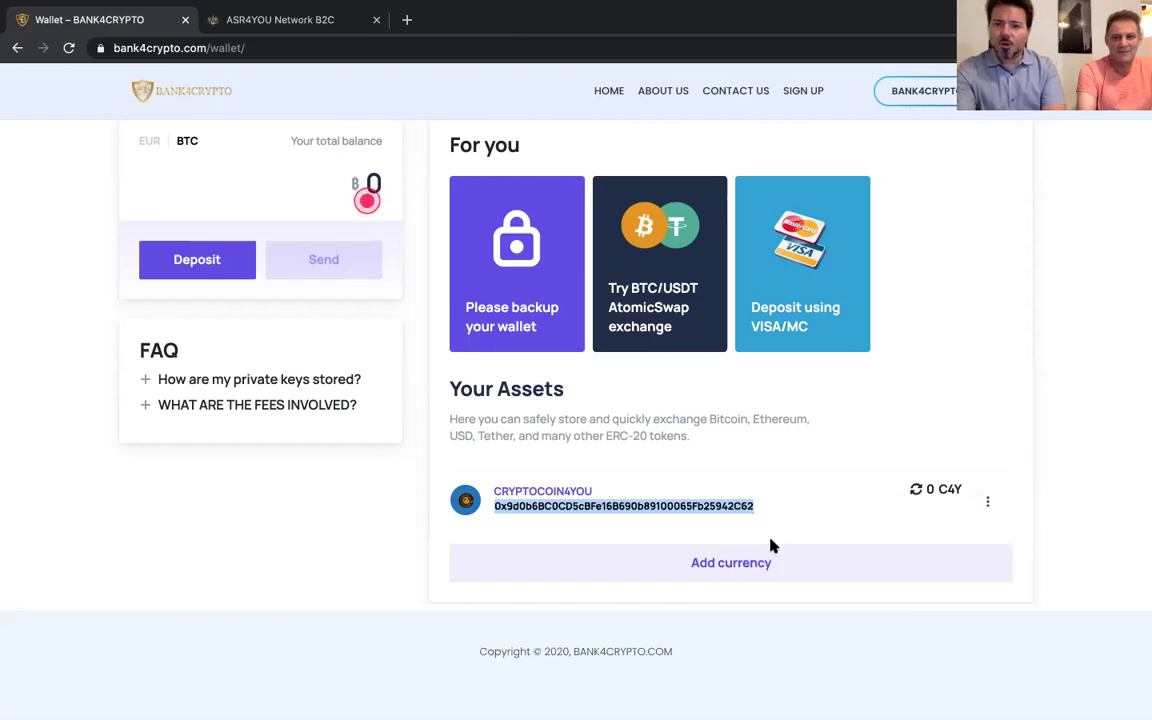
left_click(987, 505)
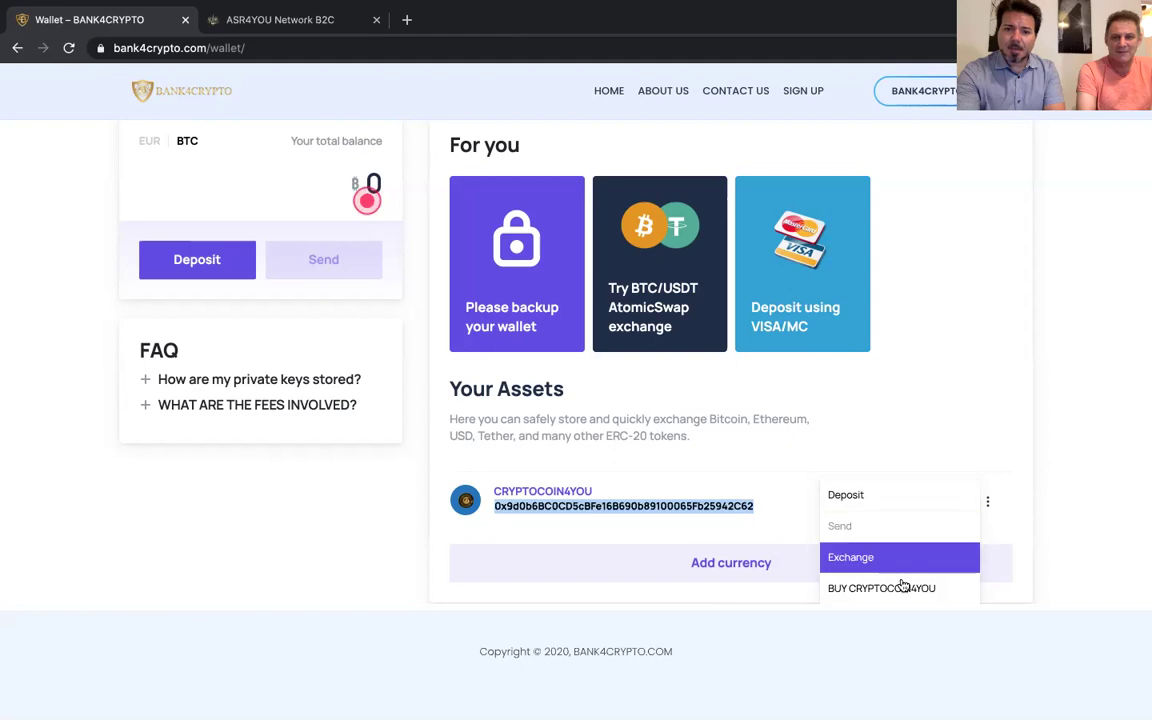
left_click(897, 463)
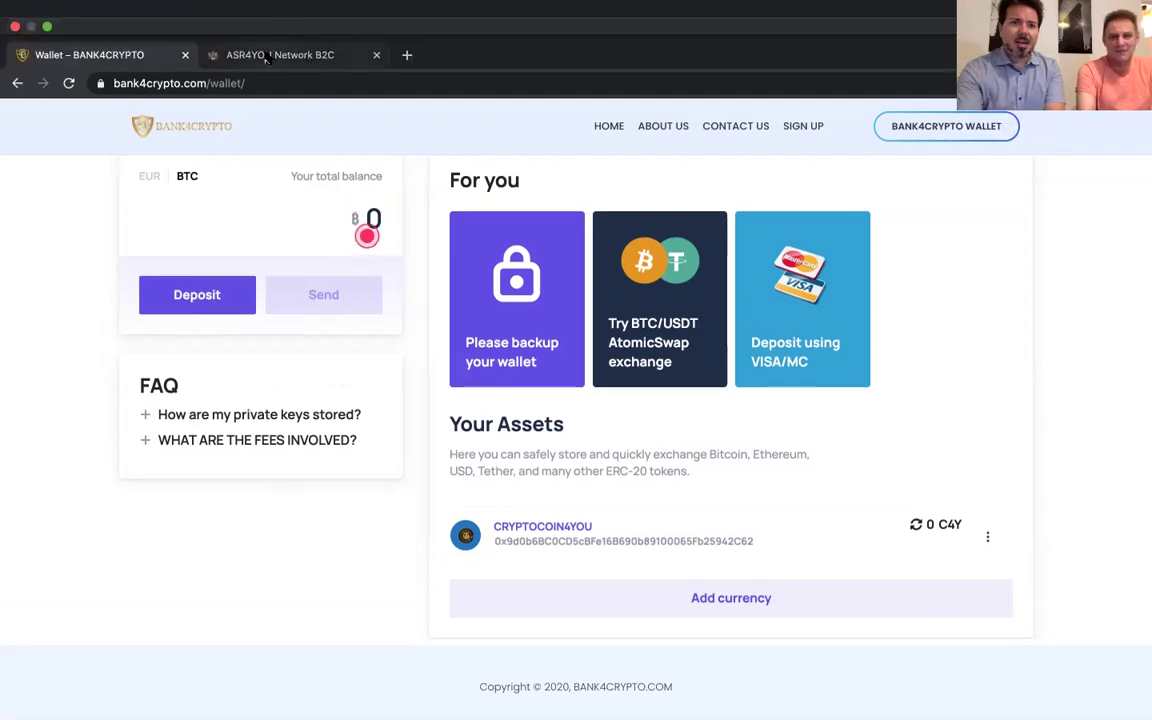
Switch to the ASR4YOU tab and choose Editar perfil from the top-right user menu
left_click(250, 52)
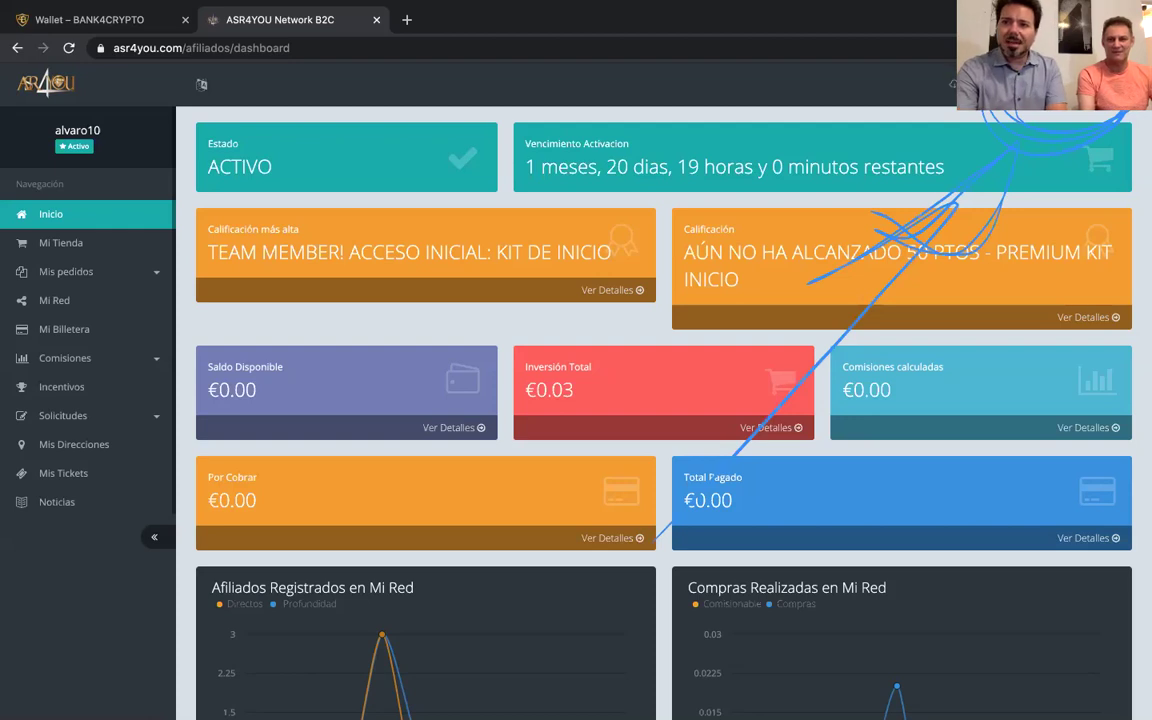
left_click(1110, 84)
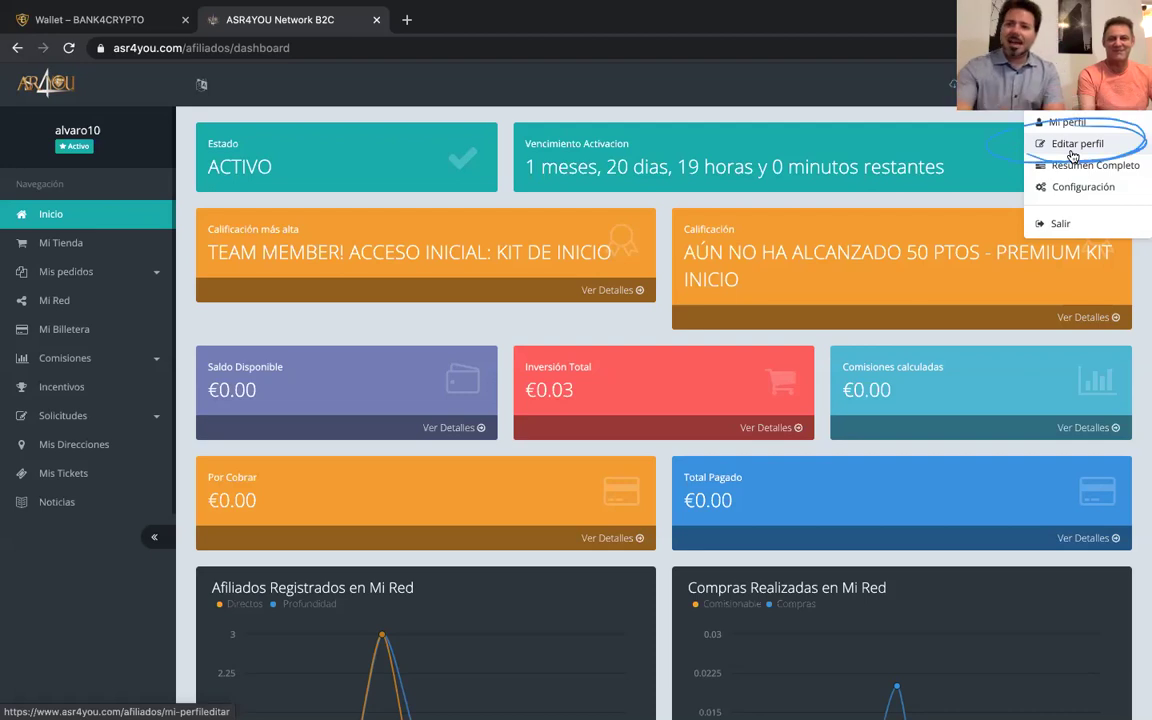
left_click(1074, 148)
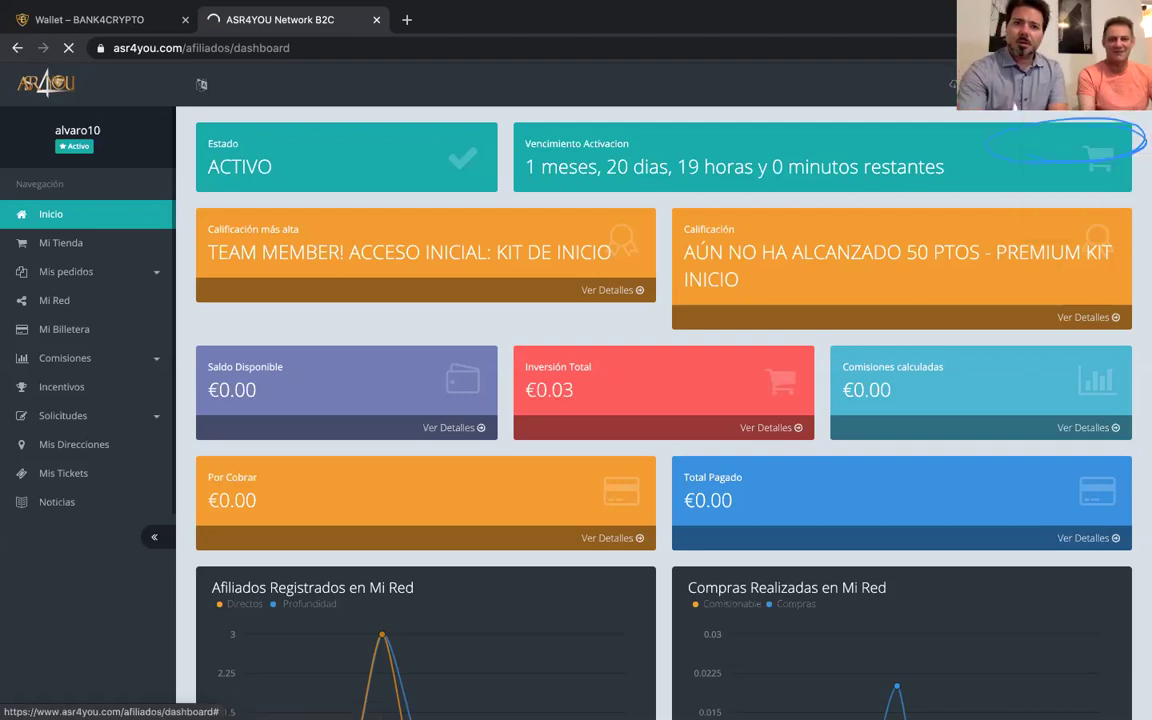
left_click(915, 95)
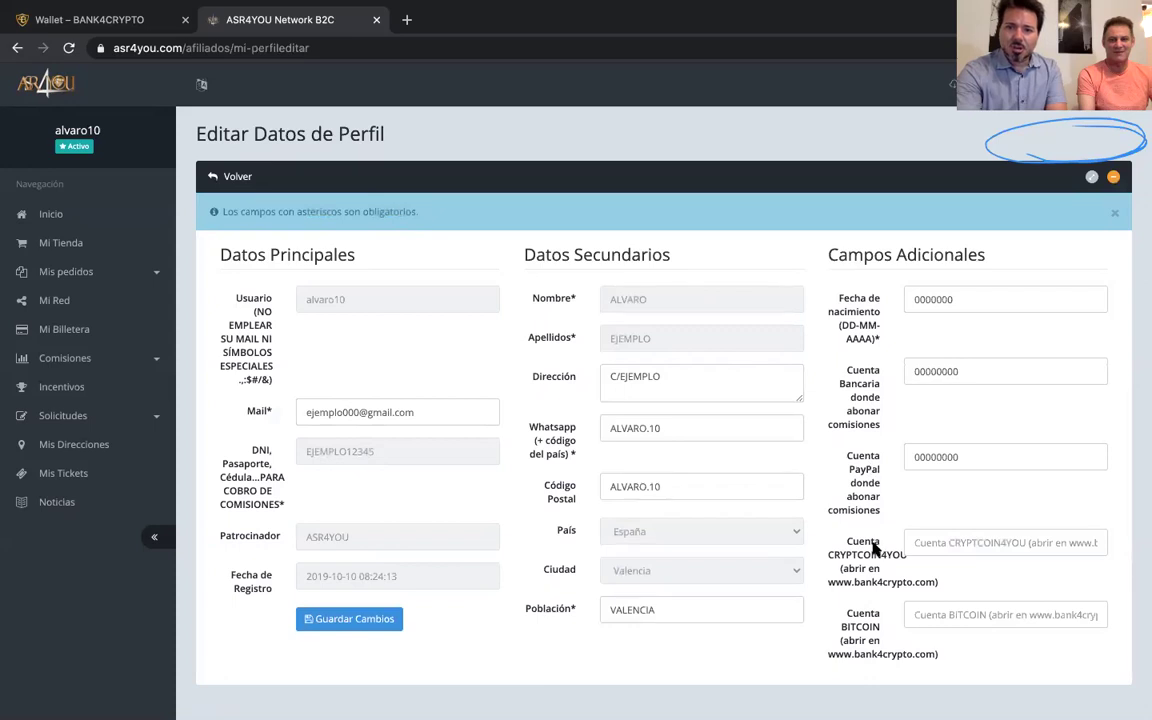
Paste the C4Y wallet address into Cuenta CRYPTCOIN4YOU and save with Guardar Cambios
left_click_drag(921, 566, 954, 577)
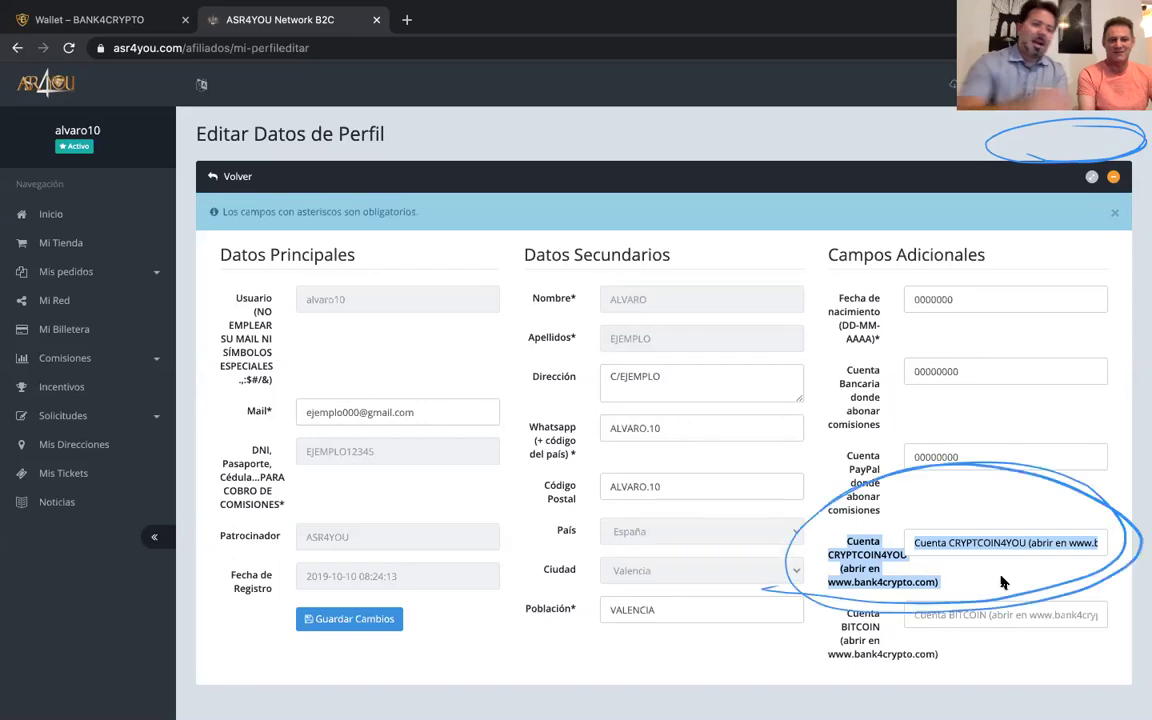
left_click(943, 541)
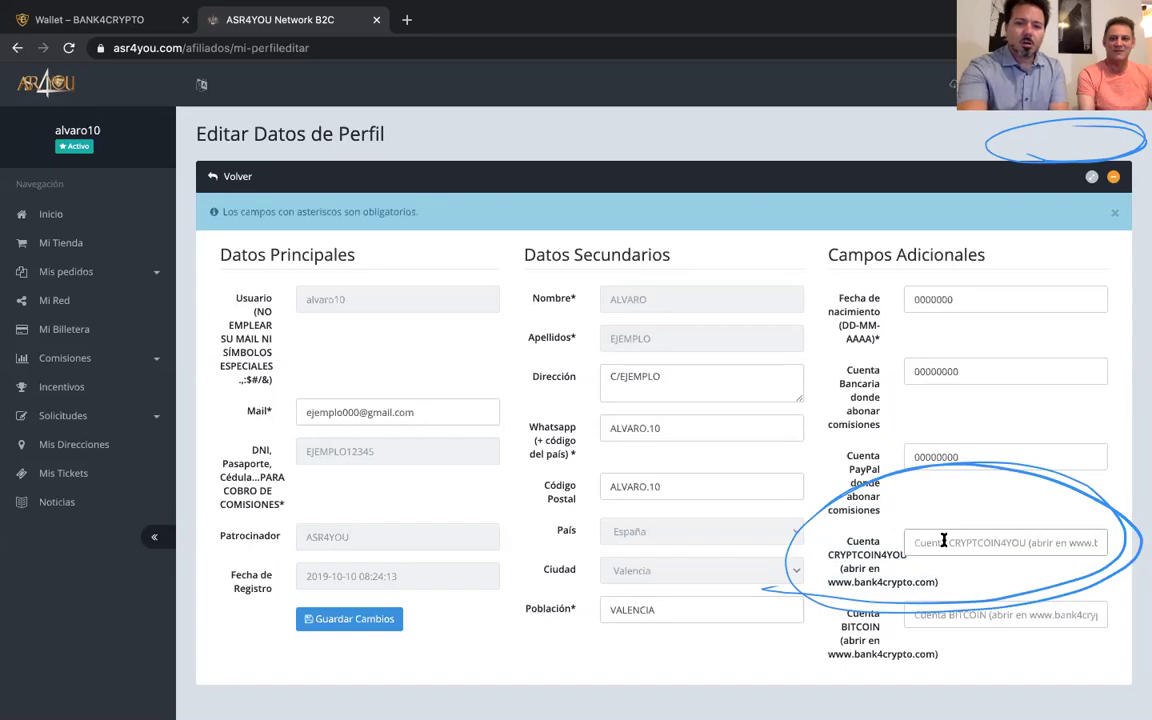
key("ctrl+v")
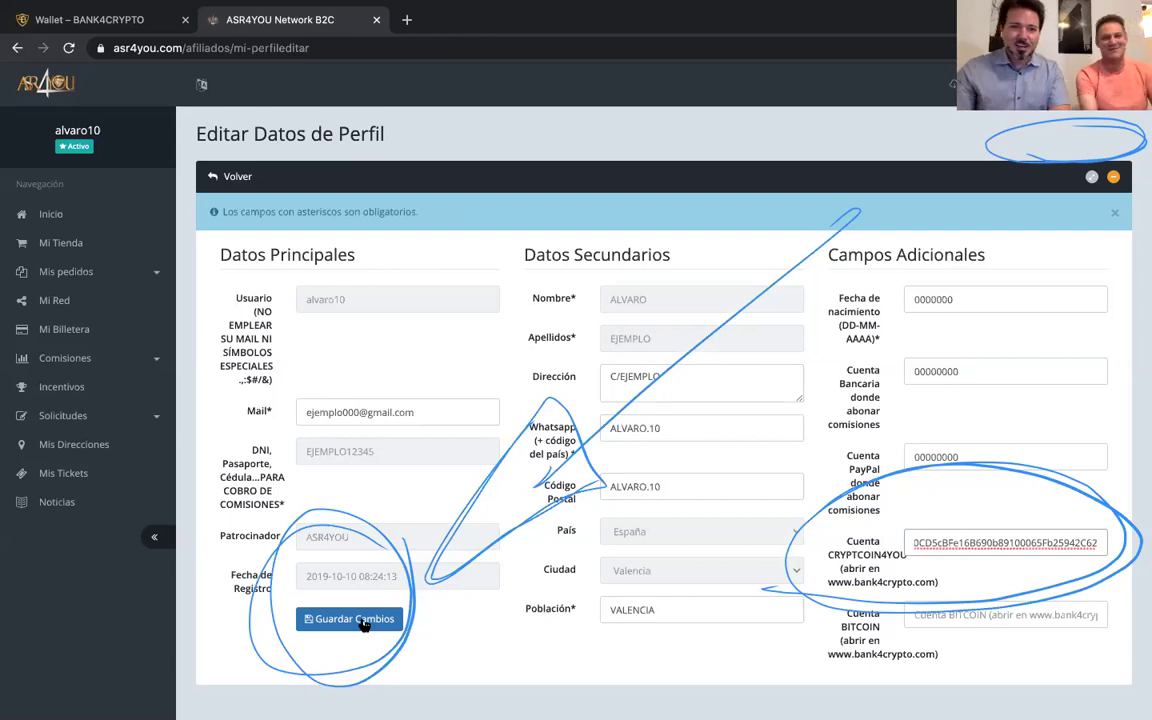
left_click(363, 622)
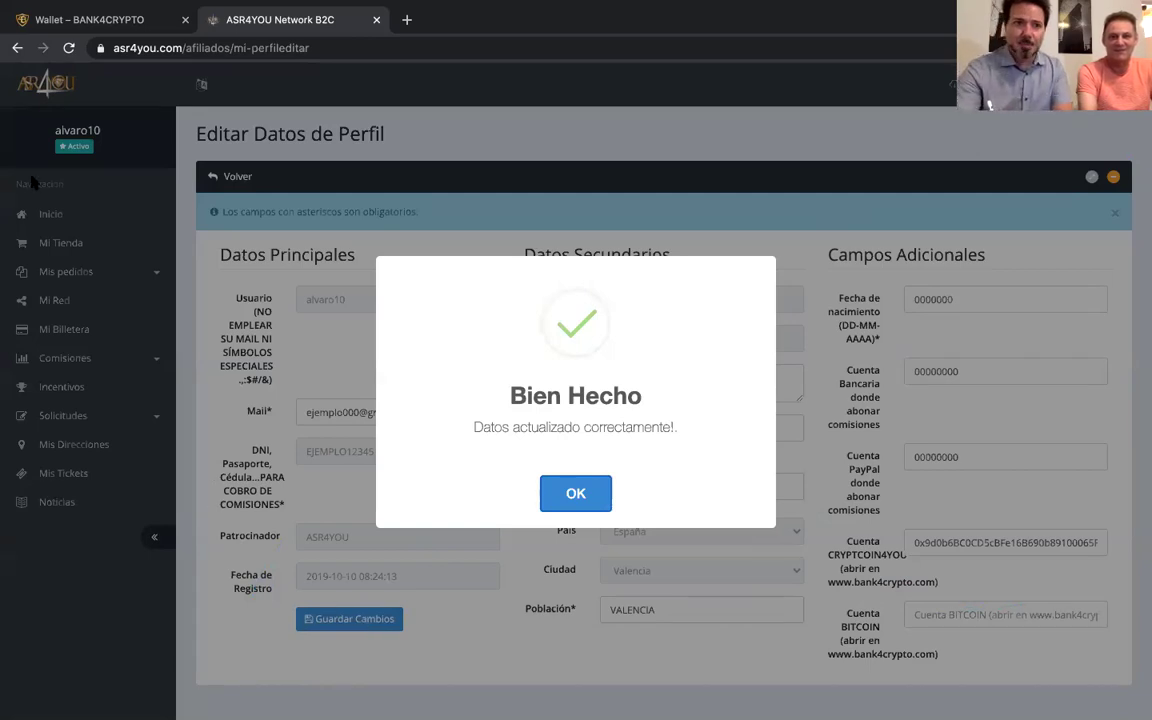
Back in Bank4Crypto, create a BTC wallet with No security
left_click(84, 26)
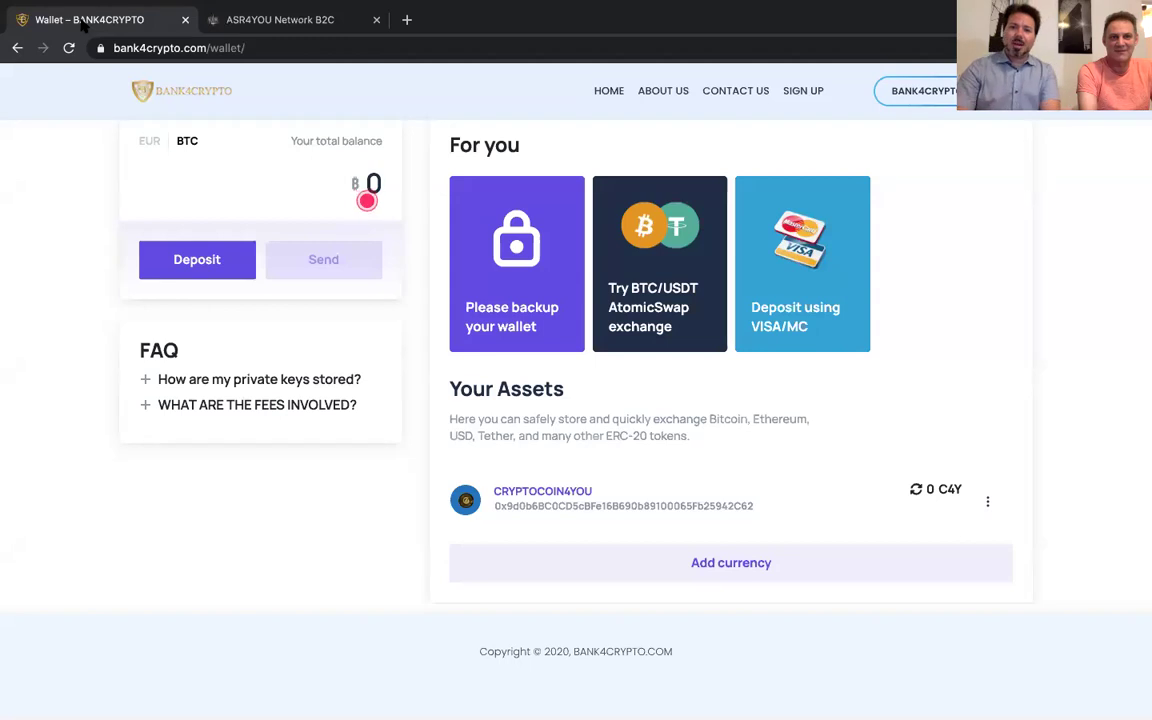
left_click(17, 48)
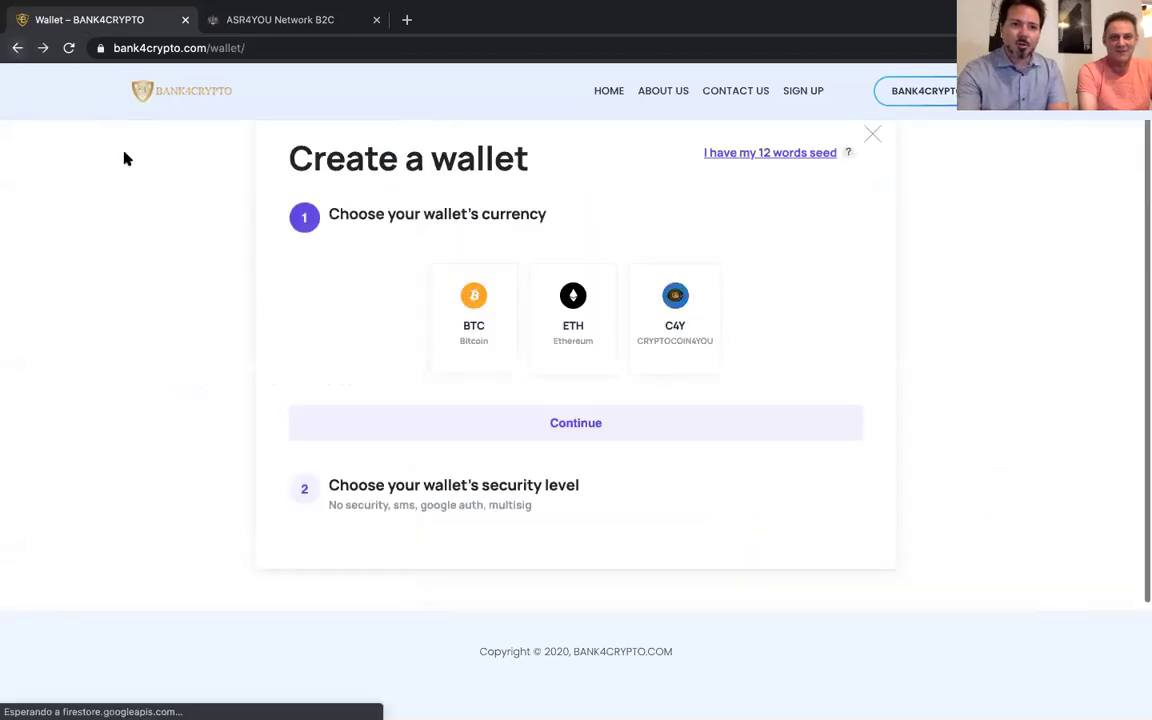
left_click(476, 332)
left_click(576, 325)
left_click(499, 321)
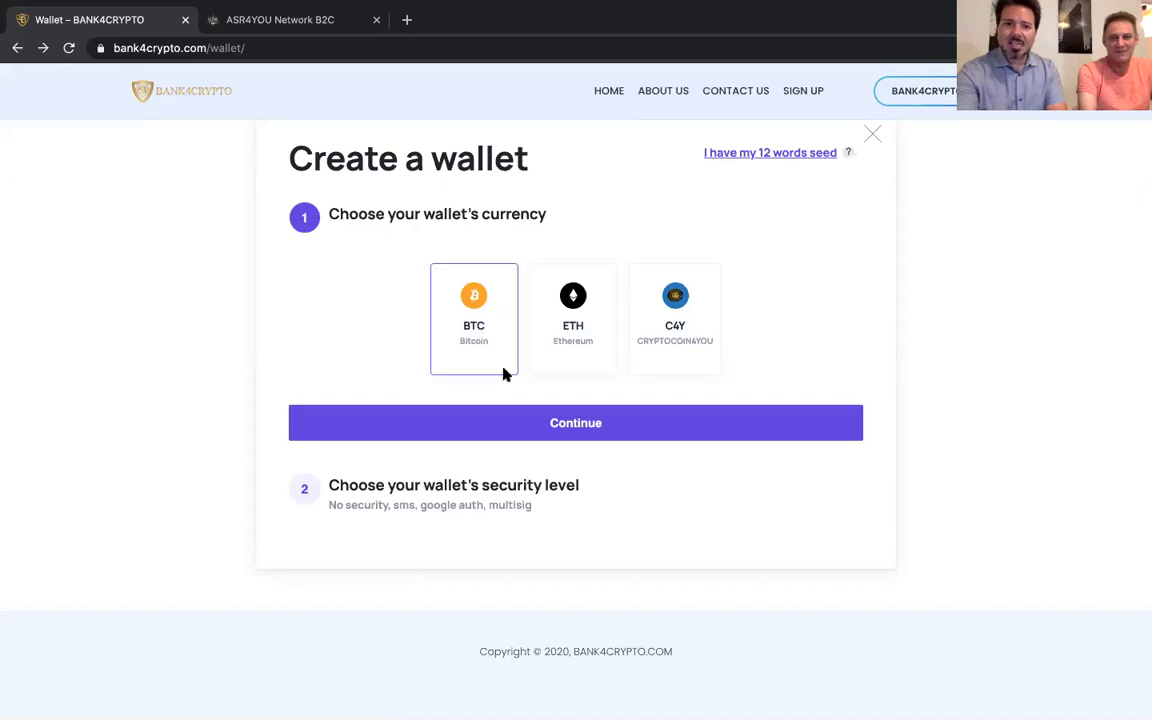
left_click(590, 431)
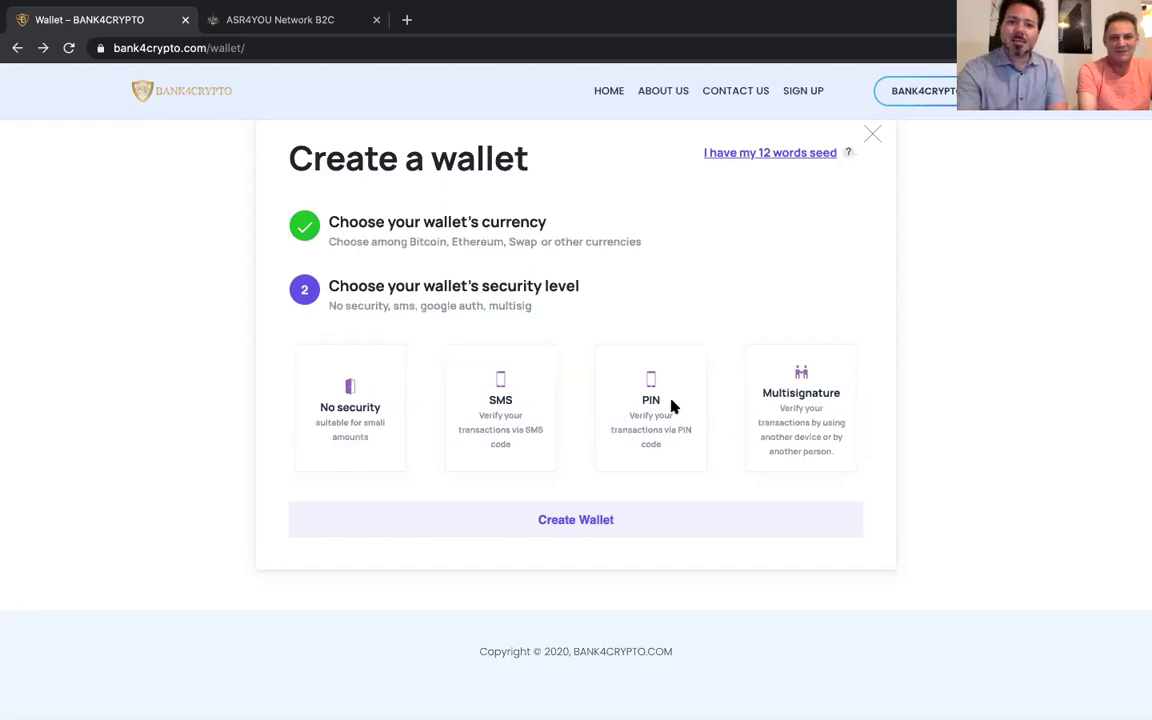
left_click(355, 417)
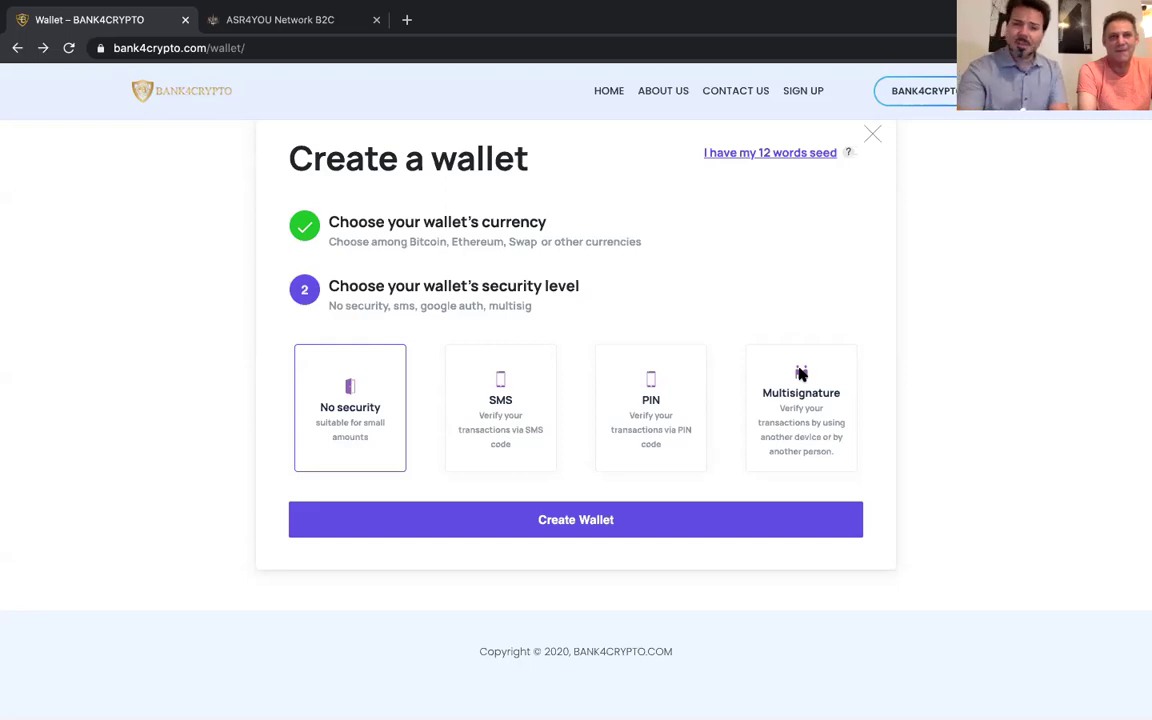
left_click(491, 525)
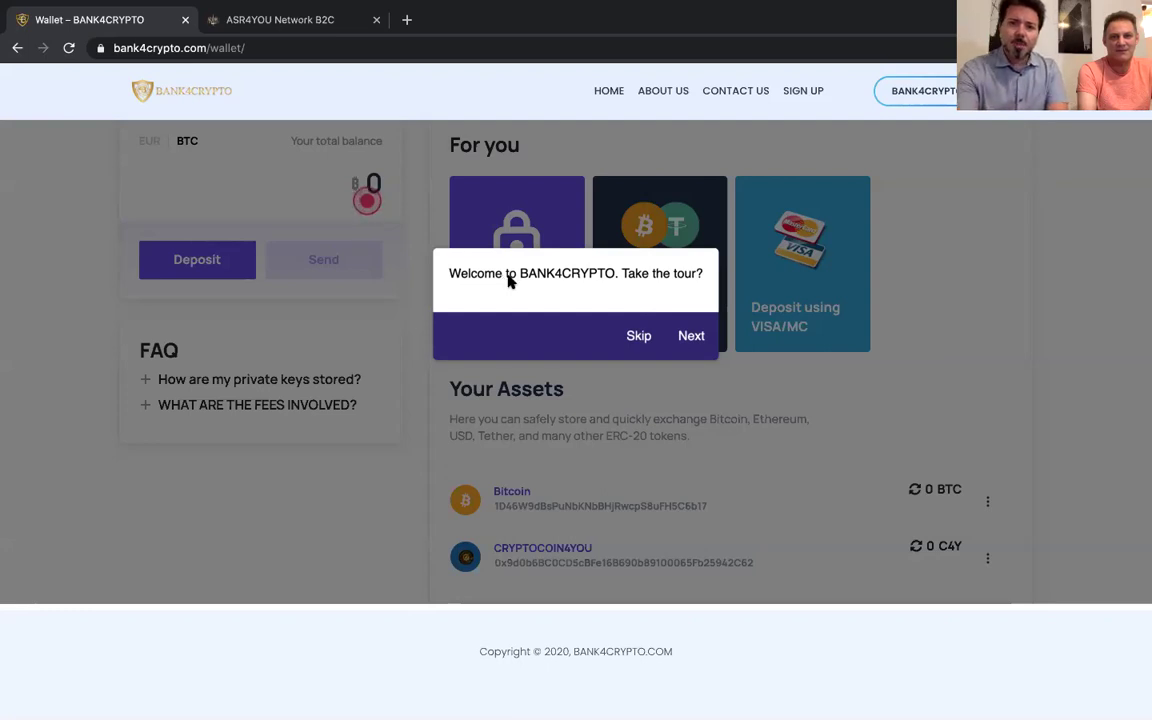
Translate the page, step through the welcome tour, then Skip it
right_click(557, 289)
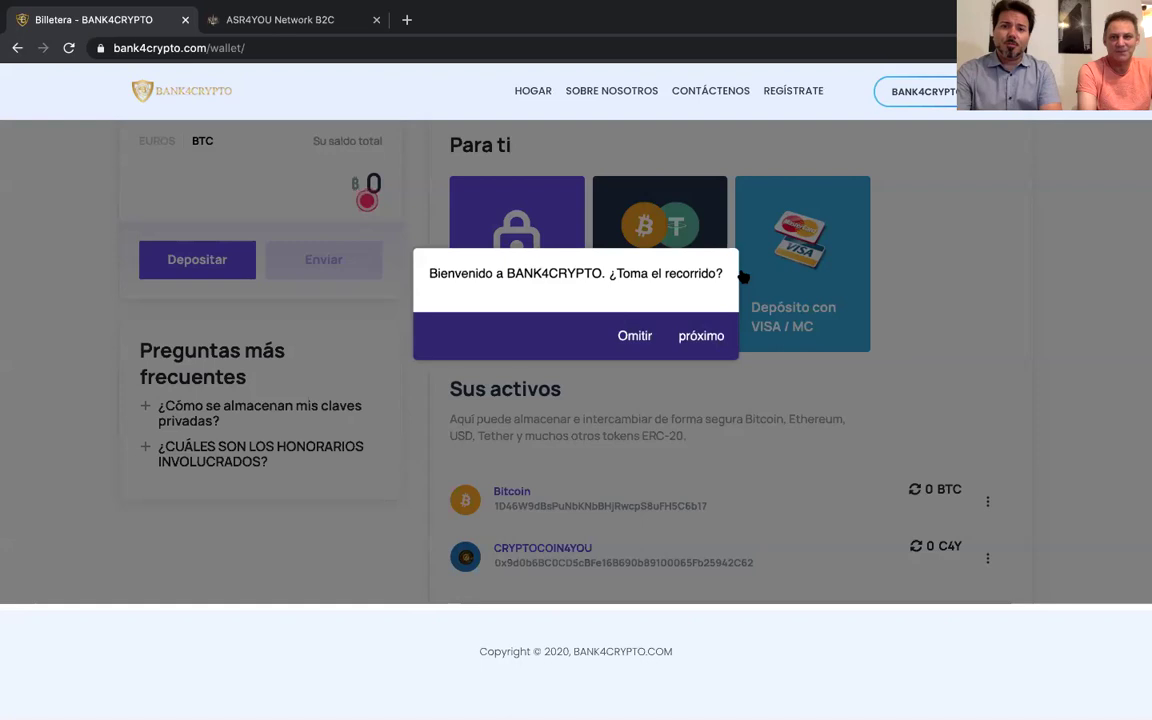
left_click(697, 335)
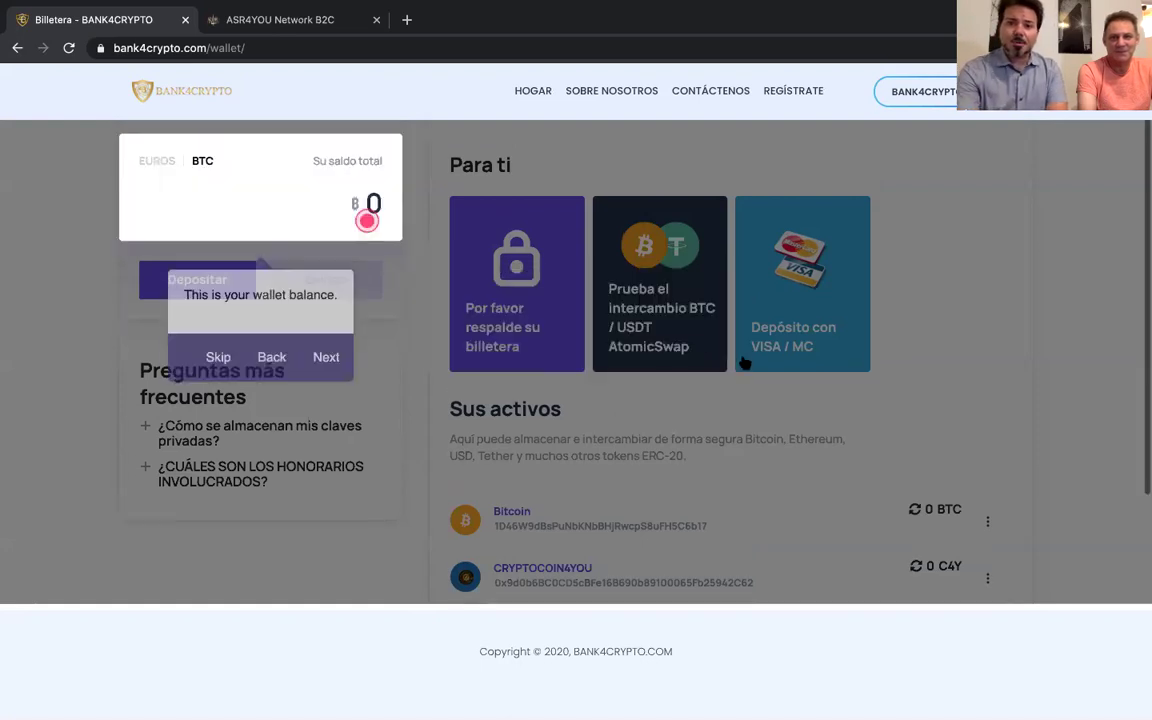
right_click(265, 318)
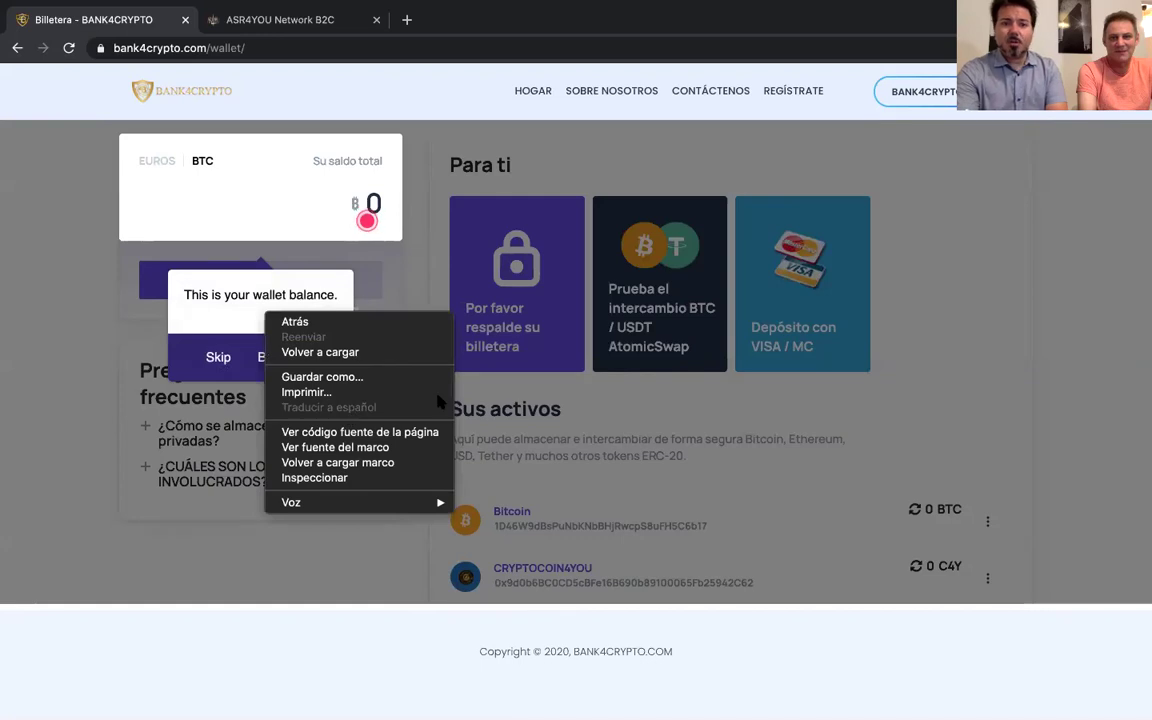
left_click(141, 391)
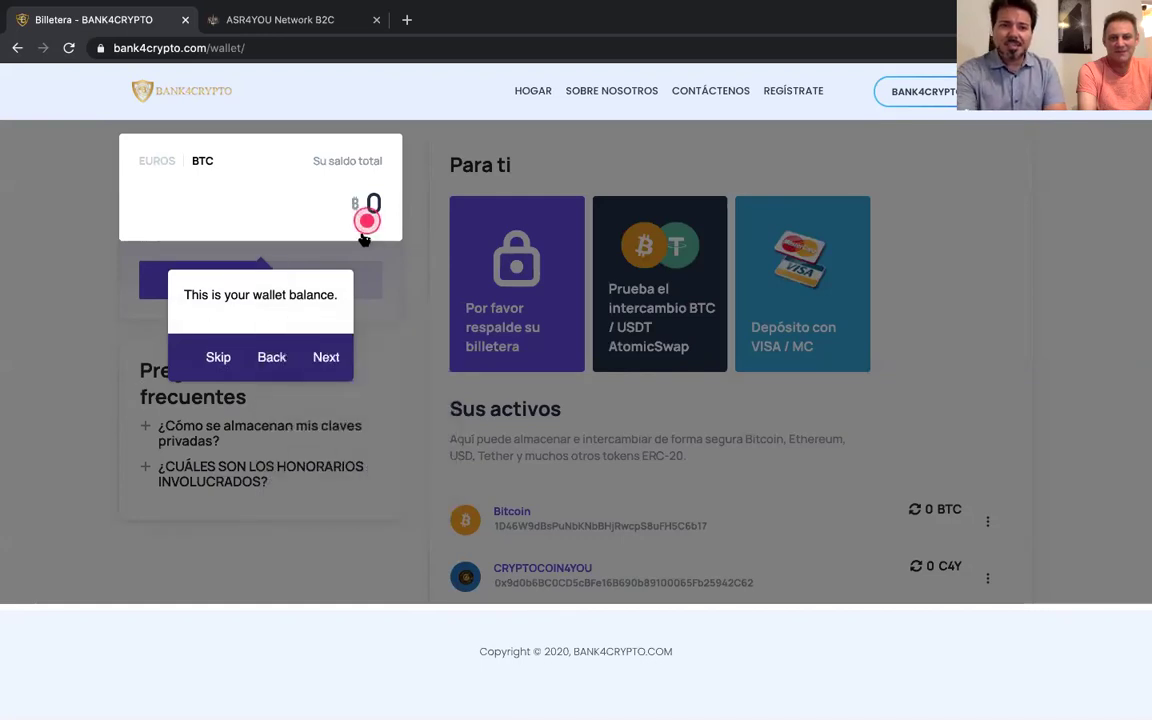
left_click(330, 357)
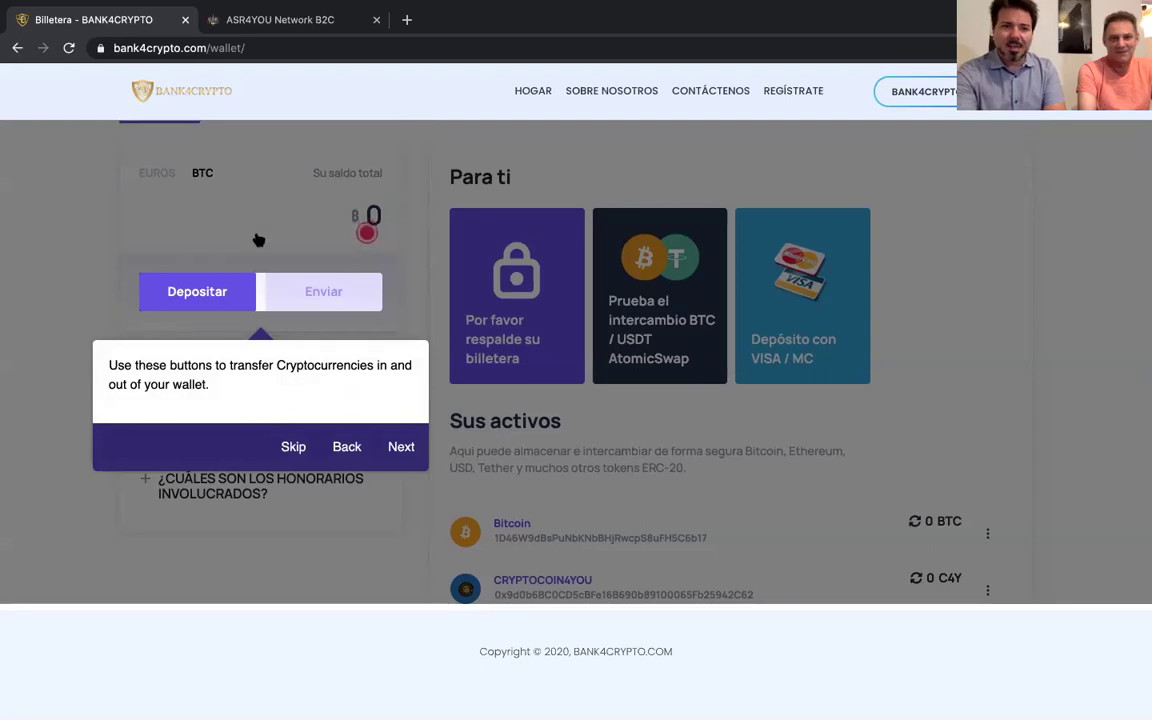
left_click(301, 449)
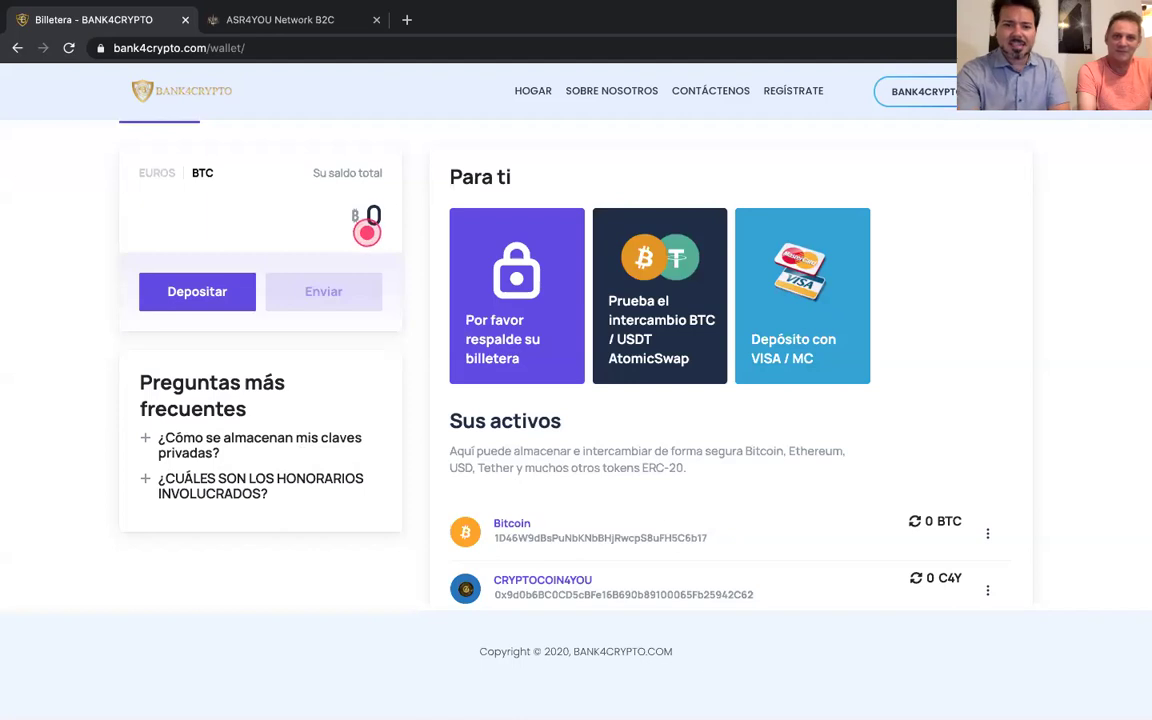
Select the Bitcoin wallet address and switch to the ASR4YOU profile tab
scroll(771, 489, "down", 3)
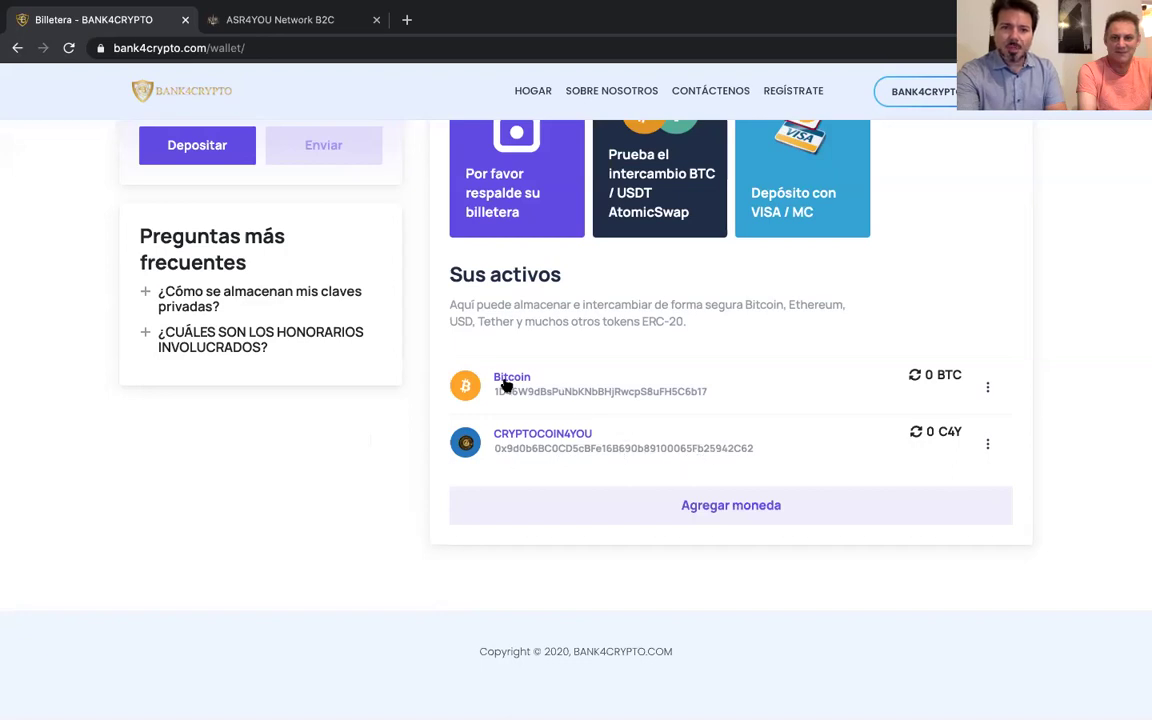
double_click(688, 392)
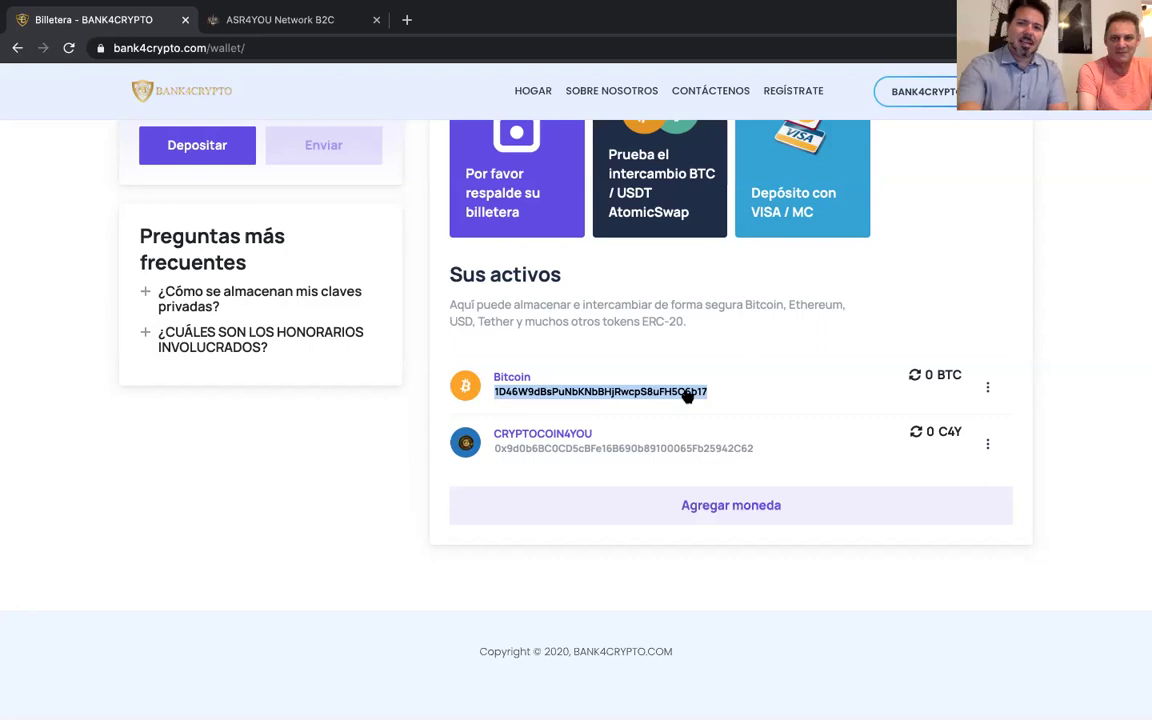
left_click(303, 28)
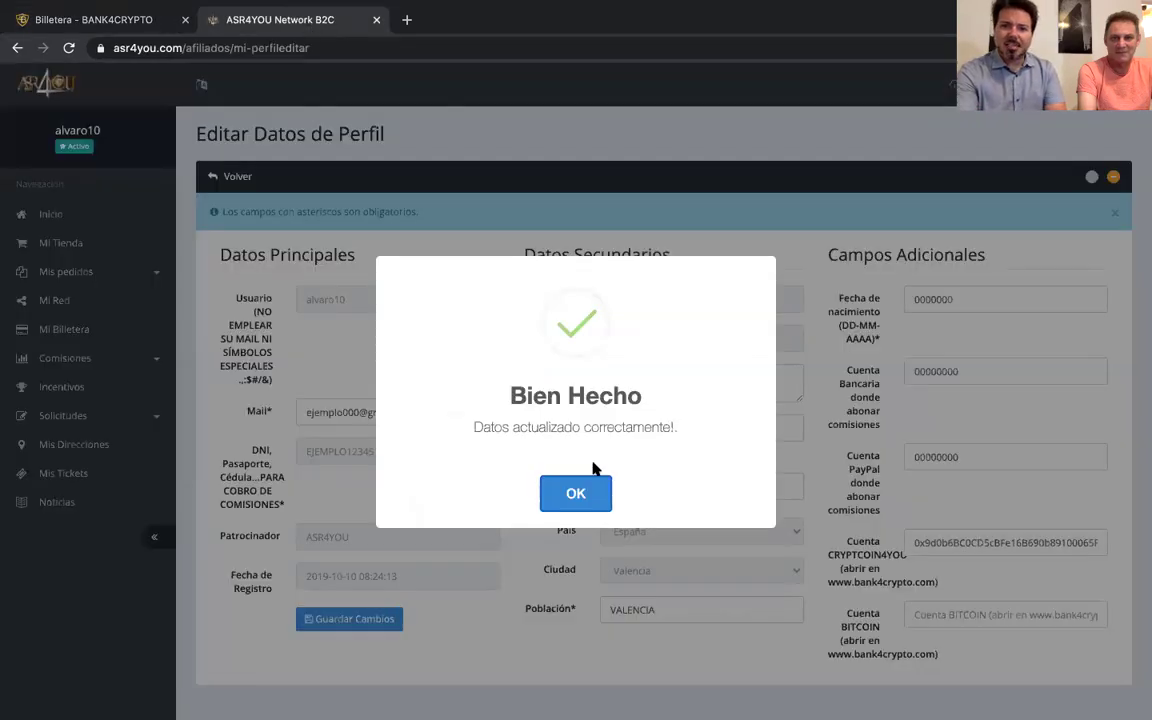
Paste the Bitcoin address into the ASR4YOU Cuenta BITCOIN field, save the profile, and return to Bank4Crypto
left_click(577, 493)
left_click(916, 614)
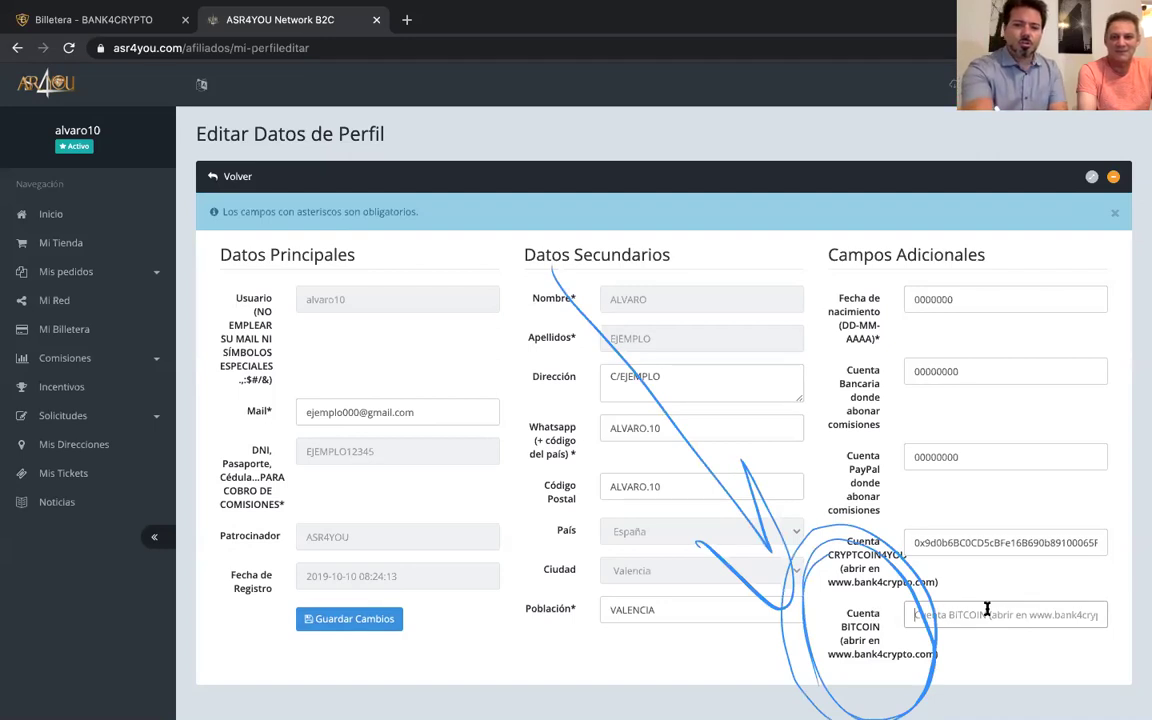
key("ctrl+v")
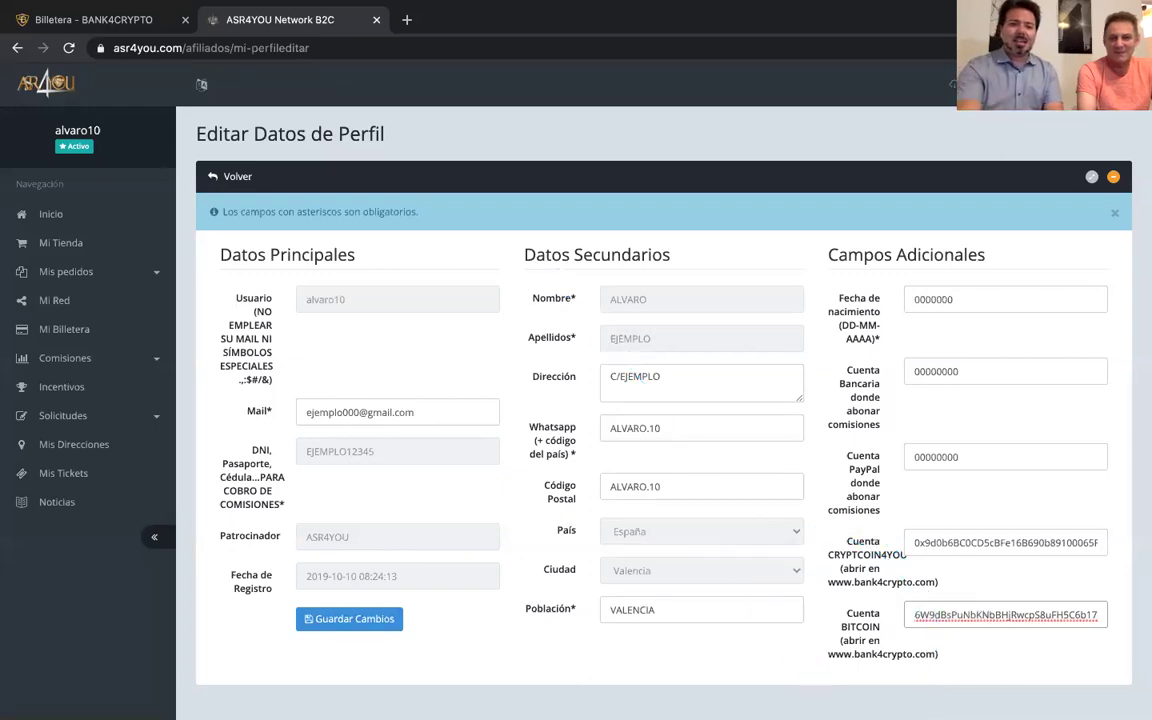
left_click(349, 626)
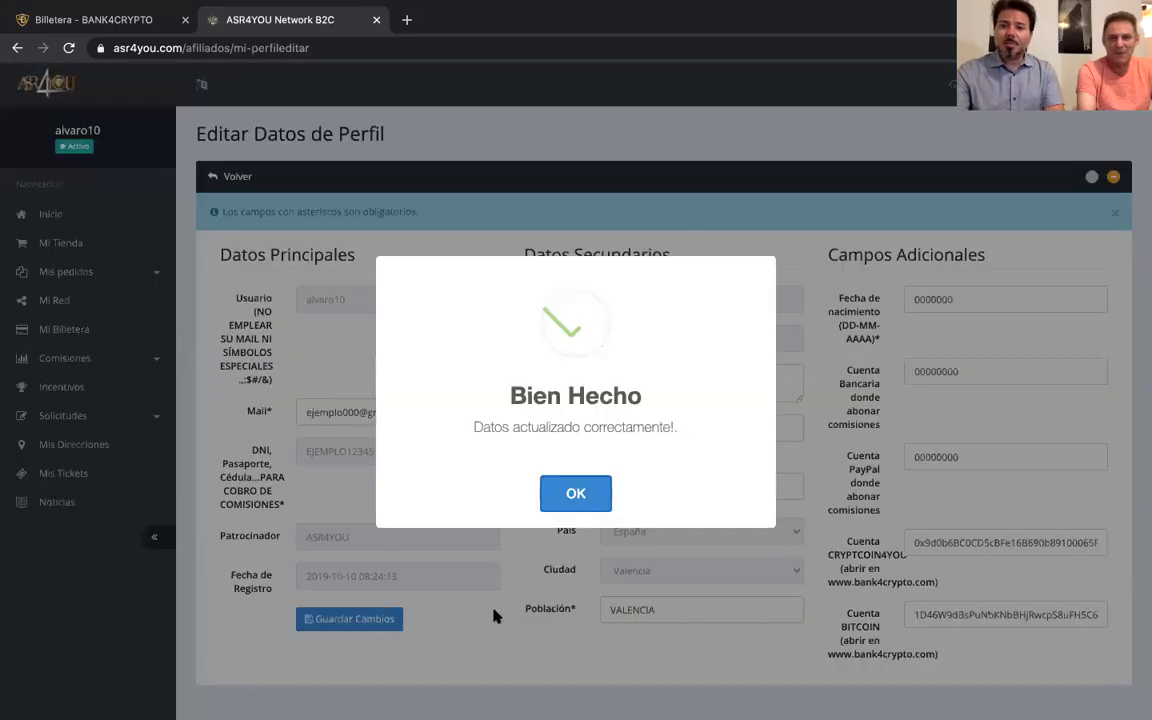
left_click(575, 497)
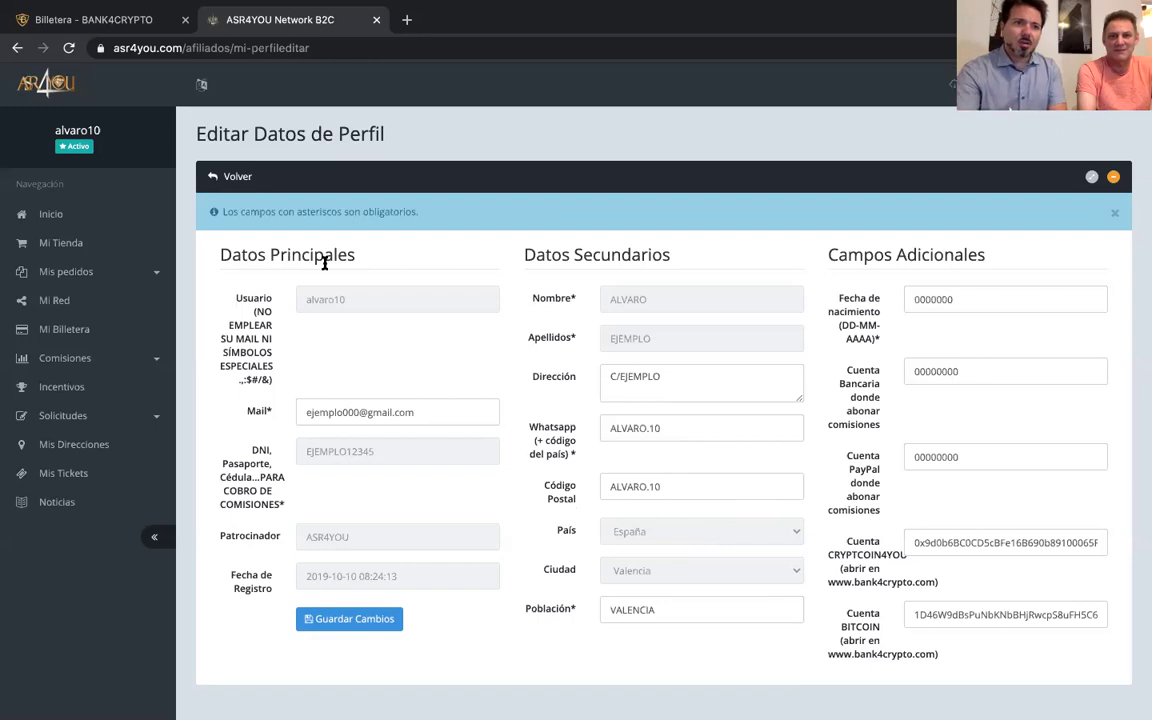
left_click(90, 22)
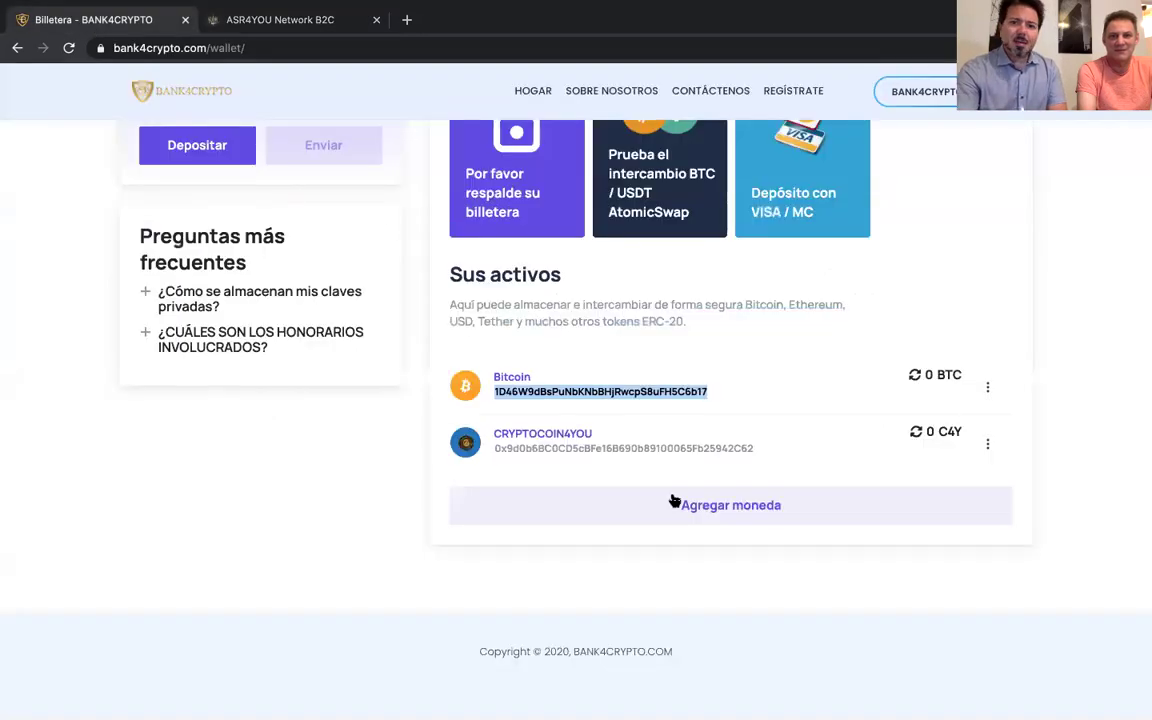
Start a deposit into the CRYPTOCOIN4YOU (C4Y) wallet from its row's action menu
left_click(610, 448)
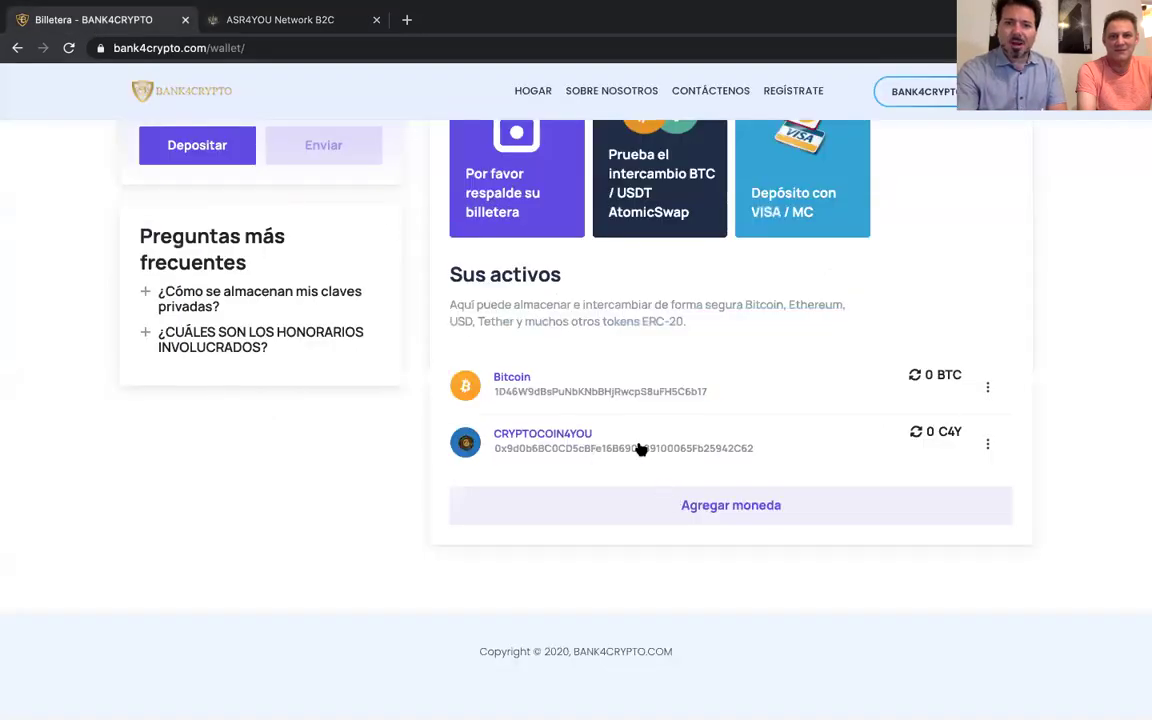
left_click(988, 443)
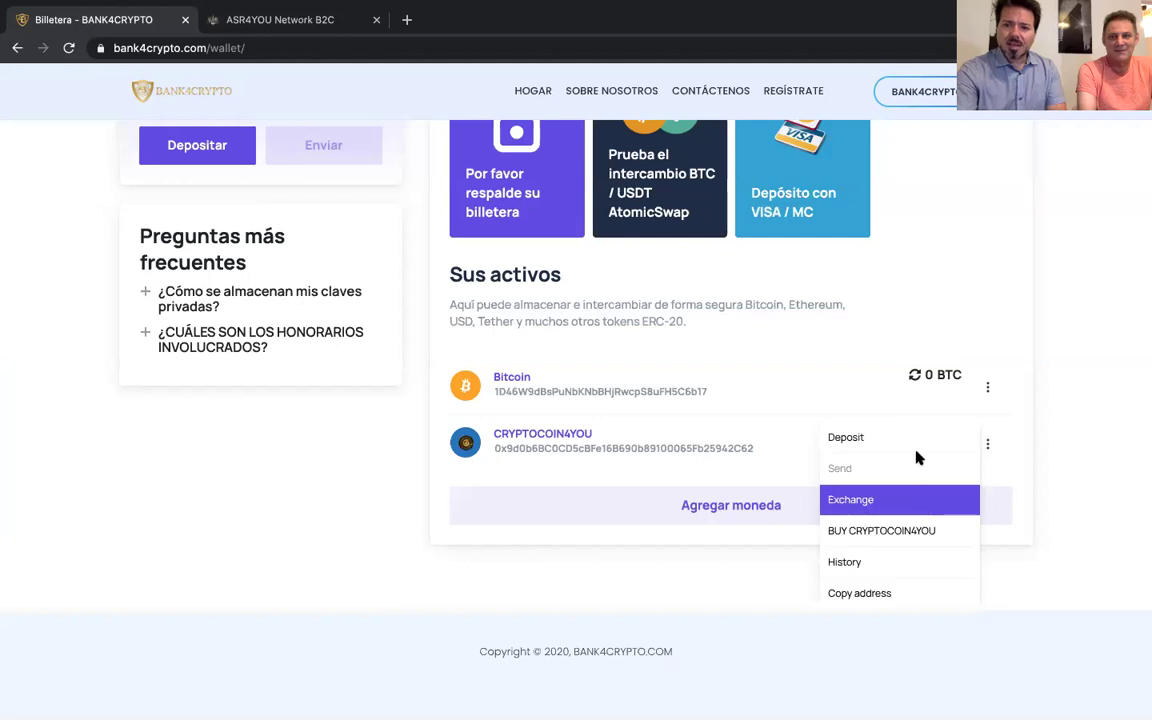
left_click(907, 440)
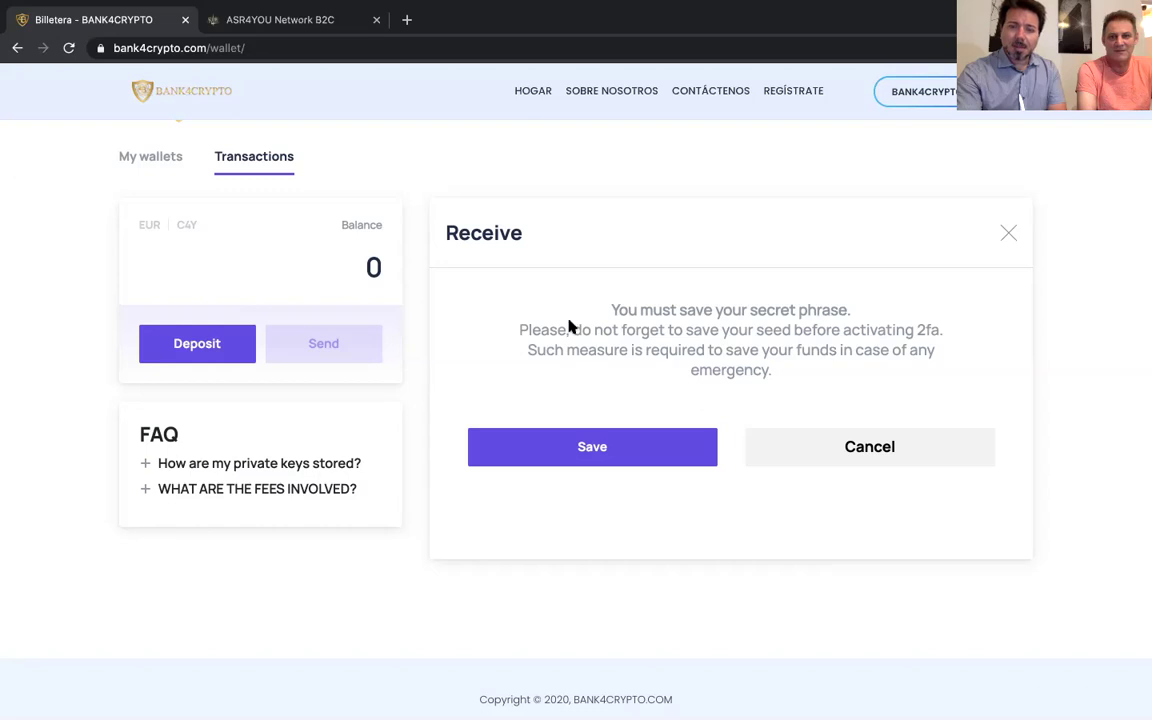
Agree to save the 12-word secret phrase, reveal it, and place its first word in order
left_click(621, 459)
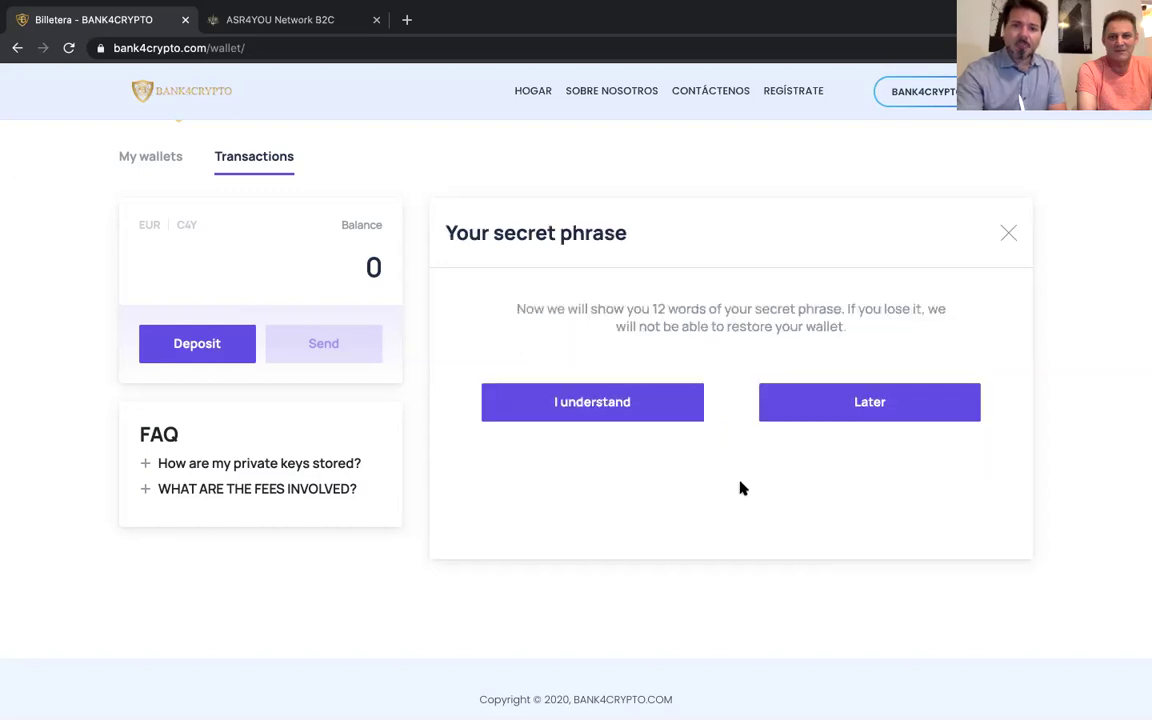
left_click(614, 410)
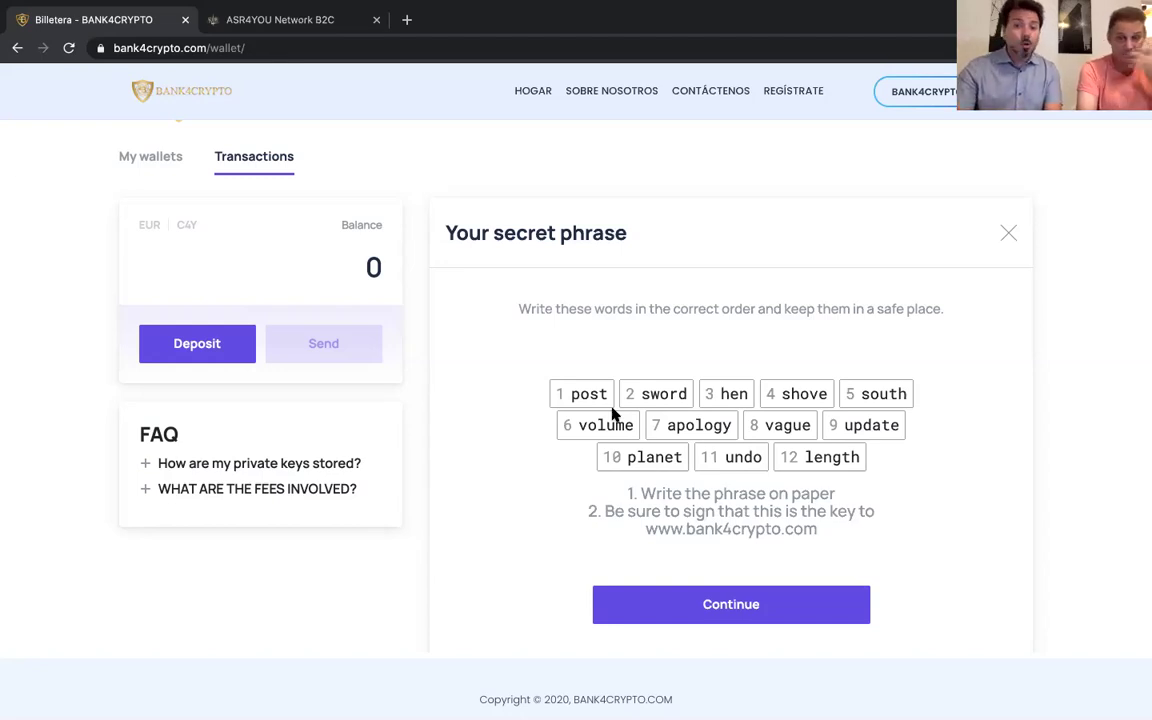
left_click(724, 608)
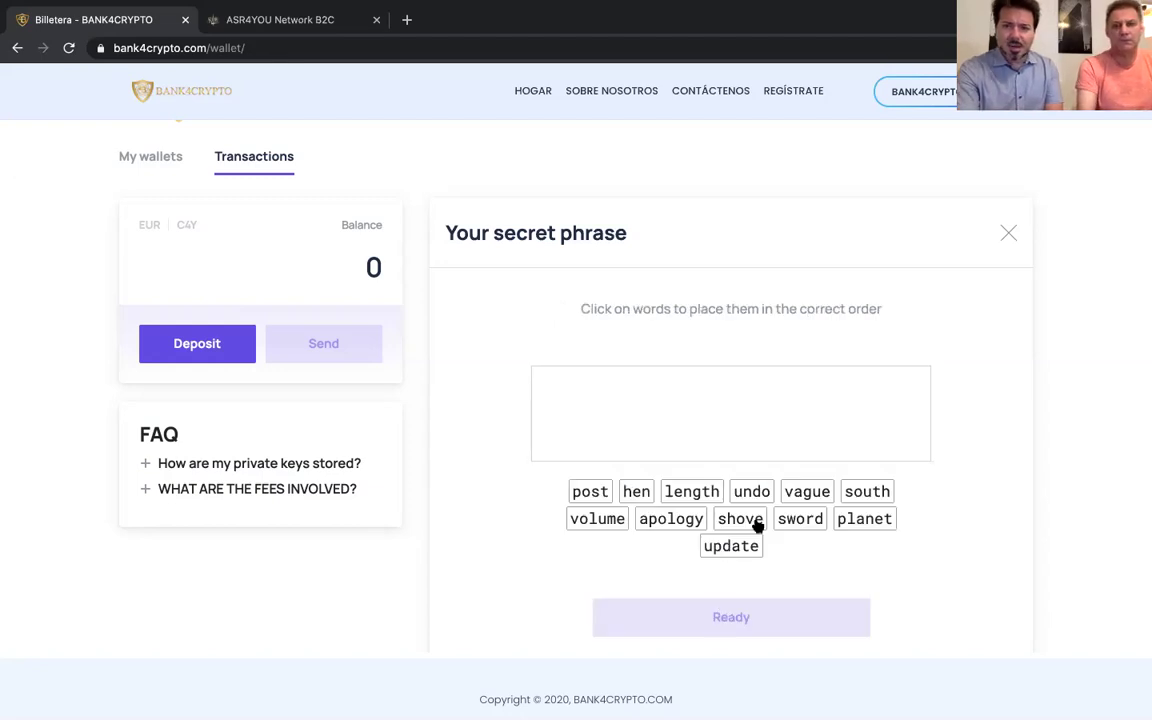
left_click(591, 492)
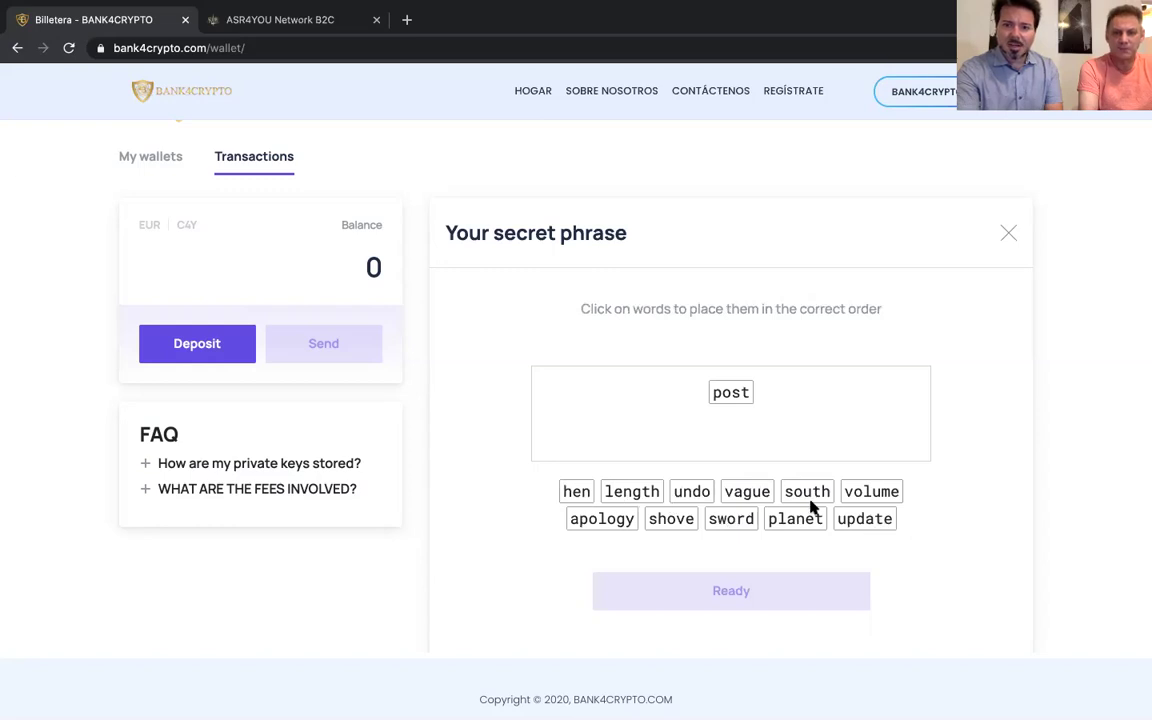